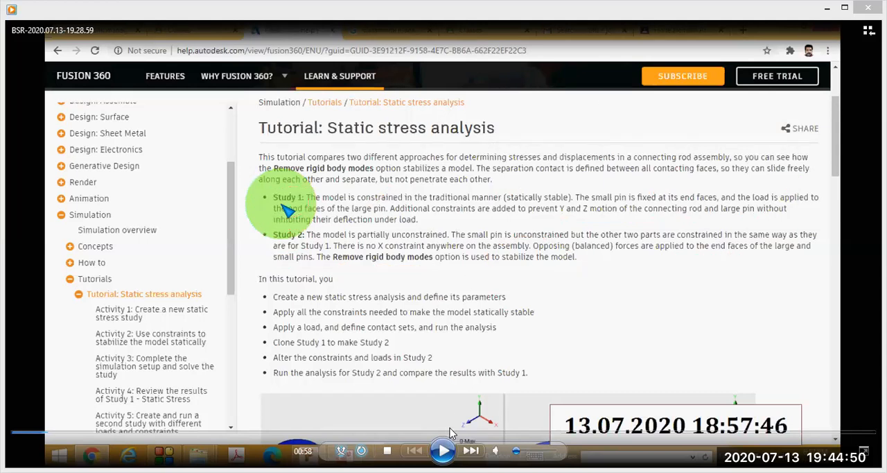
Play the video to the Basic Training folder list, circle it, tick folders 01 - Introduction through 07 - Rendering, and clear the marks.
left_click(444, 451)
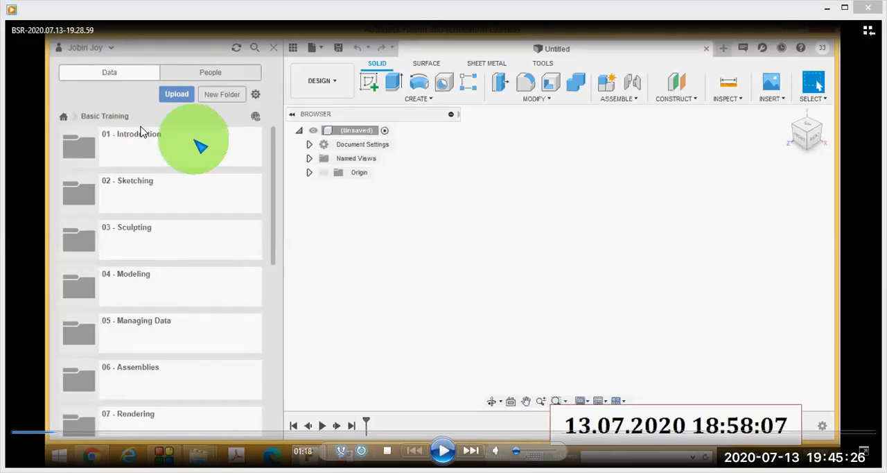
mouse_move(121, 106)
left_mouse_down()
mouse_move(72, 354)
mouse_move(76, 426)
mouse_move(147, 435)
mouse_move(296, 297)
mouse_move(269, 144)
mouse_move(143, 101)
mouse_move(128, 116)
left_mouse_up()
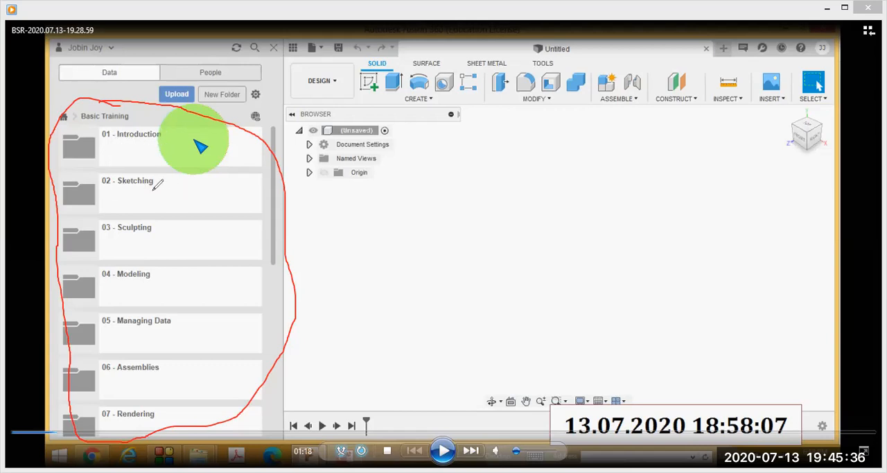
left_click_drag(164, 187, 201, 165)
mouse_move(158, 141)
left_mouse_down()
mouse_move(168, 150)
mouse_move(200, 124)
left_mouse_up()
left_click_drag(176, 226, 205, 213)
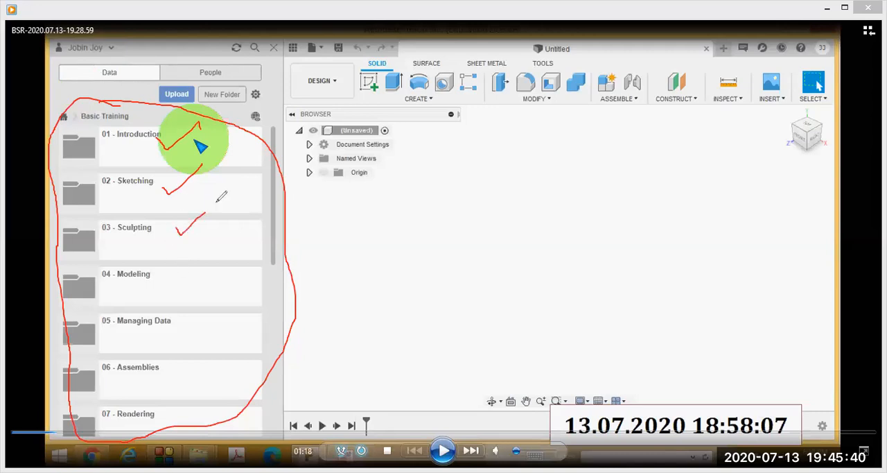
left_click_drag(170, 272, 224, 241)
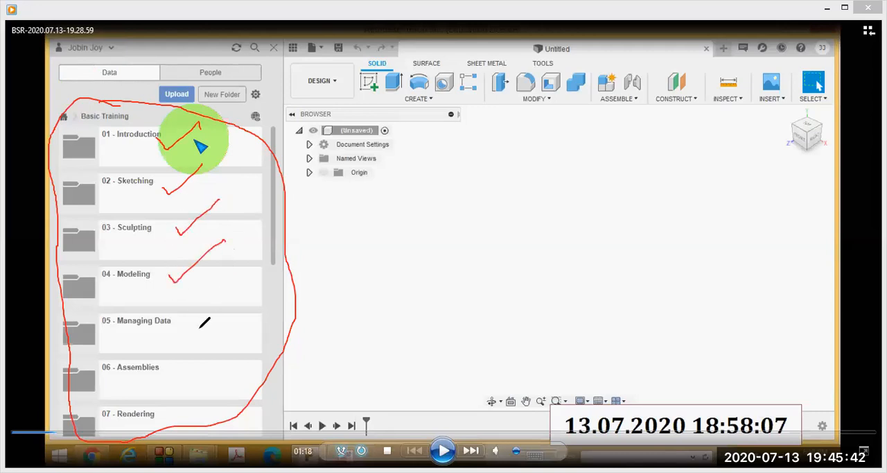
left_click_drag(191, 323, 231, 294)
mouse_move(179, 373)
left_mouse_down()
mouse_move(191, 376)
mouse_move(229, 346)
left_mouse_up()
left_click_drag(177, 414, 225, 393)
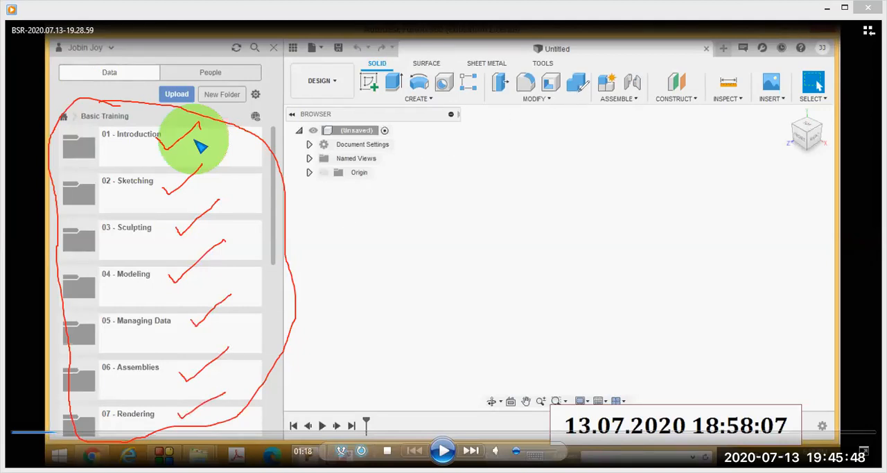
left_click(600, 102)
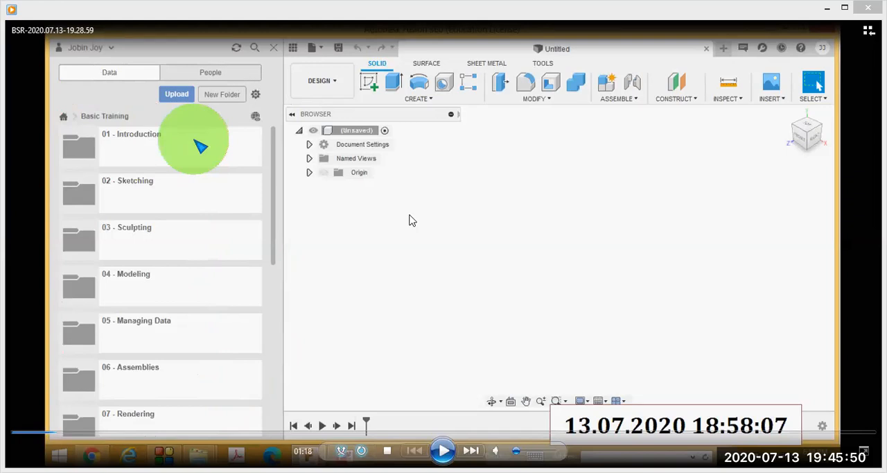
Continue the video to the lower part of the folder list, circle 11 - Simulation, and clear the mark.
left_click_drag(274, 162, 274, 319)
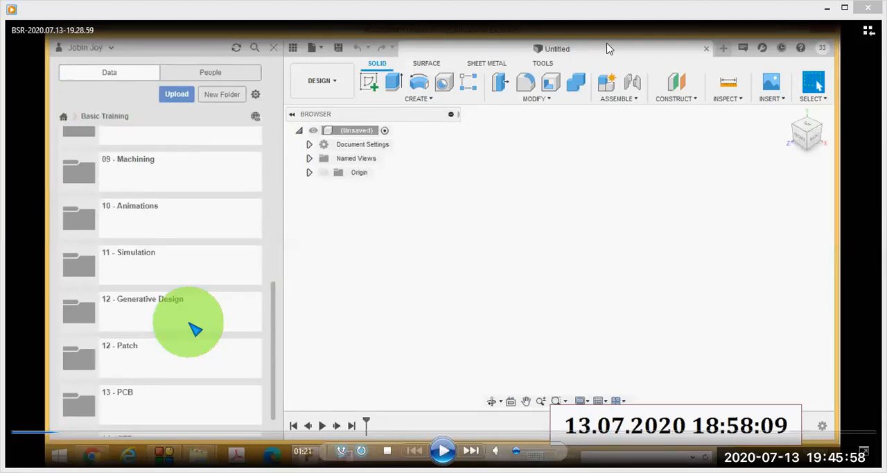
mouse_move(187, 240)
left_mouse_down()
mouse_move(57, 276)
mouse_move(156, 291)
mouse_move(277, 262)
mouse_move(197, 229)
left_mouse_up()
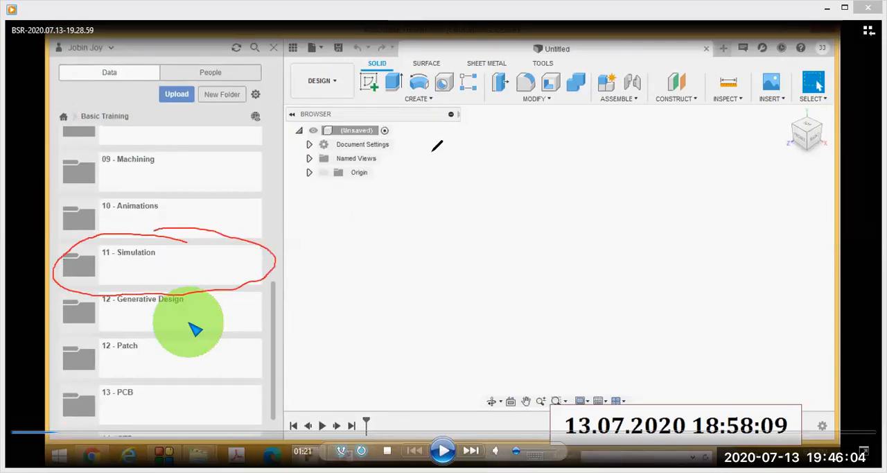
key("Escape")
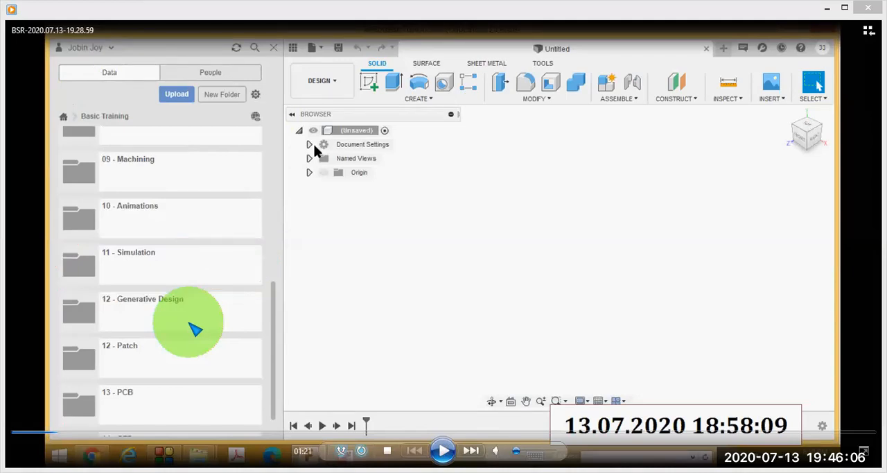
Play on to the 11 - Simulation contents, mark the listed models with Connecting Rod Assembly circled, and clear the marks.
left_click(442, 451)
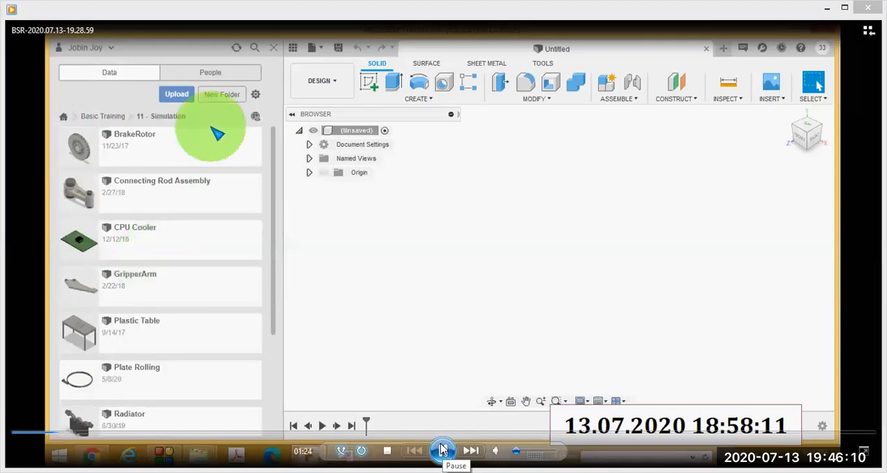
left_click(442, 447)
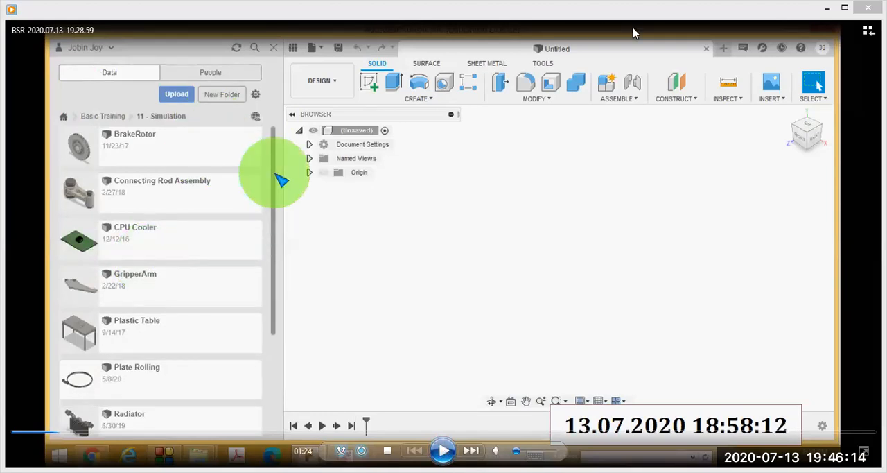
mouse_move(154, 111)
left_mouse_down()
mouse_move(47, 309)
mouse_move(92, 412)
mouse_move(189, 405)
mouse_move(257, 309)
left_mouse_up()
mouse_move(275, 256)
left_mouse_down()
mouse_move(237, 120)
mouse_move(132, 96)
mouse_move(120, 109)
left_mouse_up()
left_click_drag(169, 129, 198, 116)
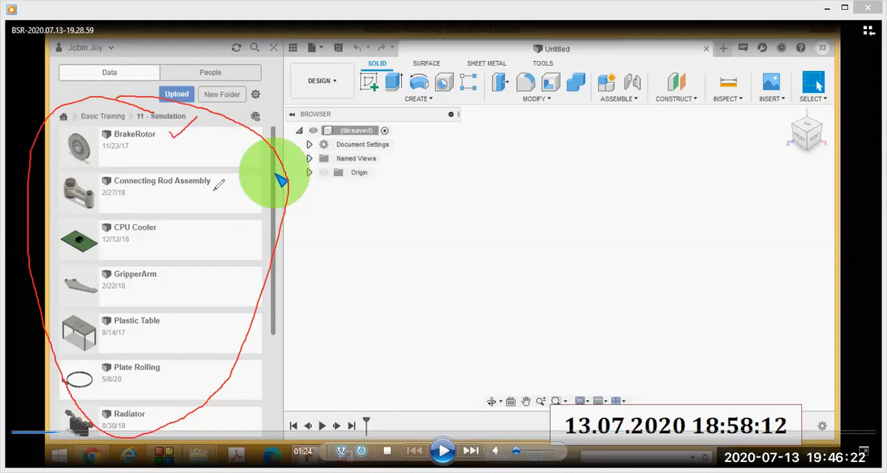
left_click_drag(192, 238, 208, 231)
left_click_drag(180, 281, 206, 271)
left_click_drag(183, 328, 187, 336)
left_click_drag(165, 374, 197, 358)
left_click_drag(168, 415, 203, 399)
mouse_move(216, 157)
left_mouse_down()
mouse_move(98, 147)
mouse_move(43, 184)
mouse_move(117, 221)
mouse_move(204, 221)
mouse_move(255, 205)
mouse_move(181, 143)
left_mouse_up()
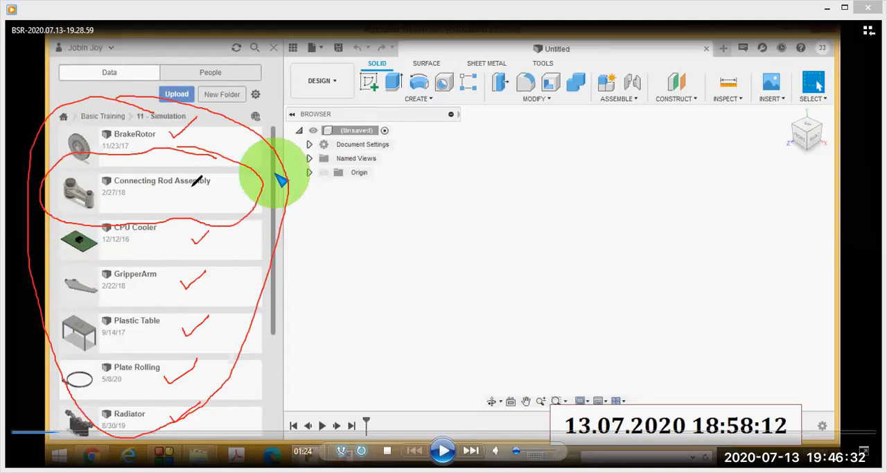
key("Escape")
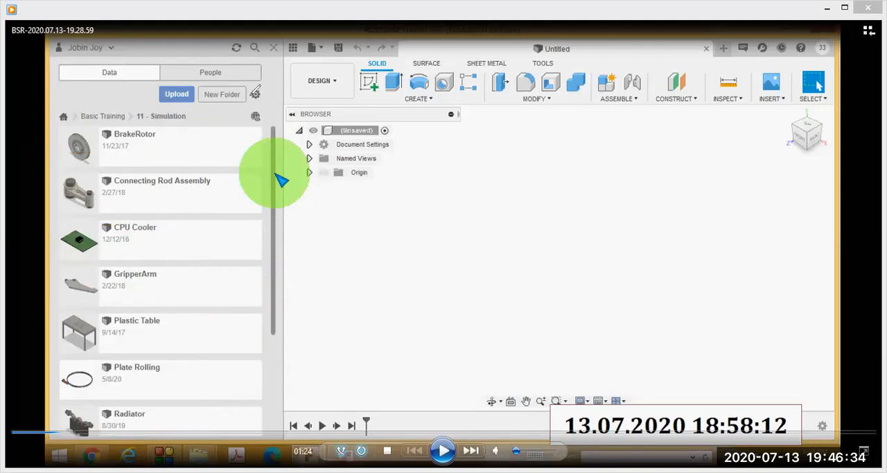
Resume the video and skip ahead past the assembly loading to watch the Save As and workspace selection parts.
left_click(441, 451)
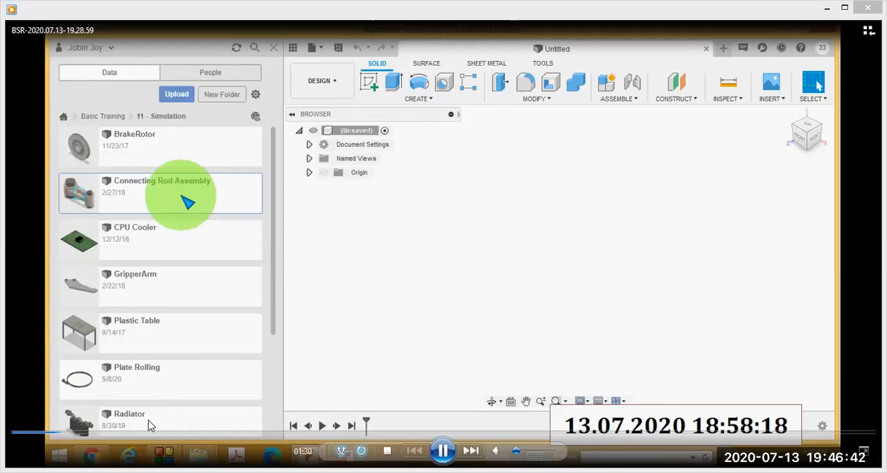
left_click(67, 435)
left_click(73, 435)
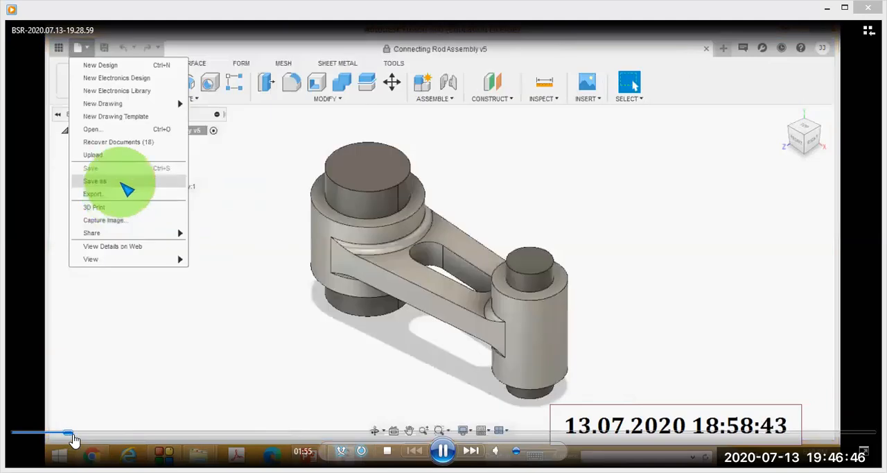
left_click(69, 435)
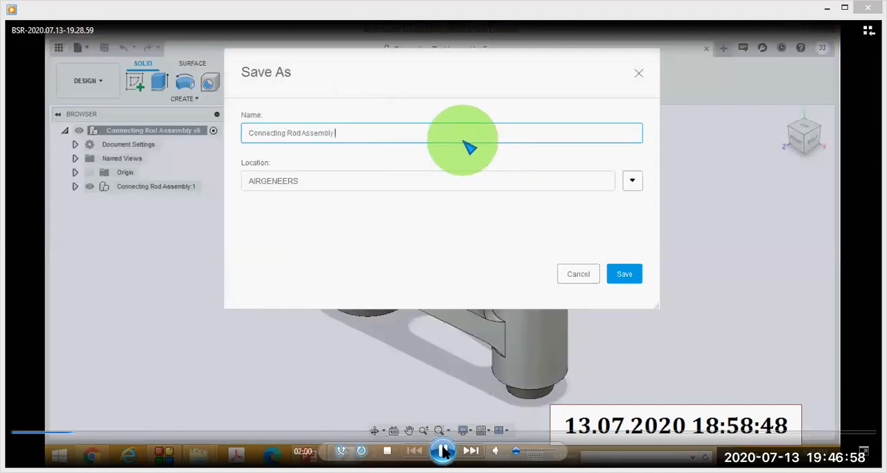
left_click(443, 451)
left_click(443, 451)
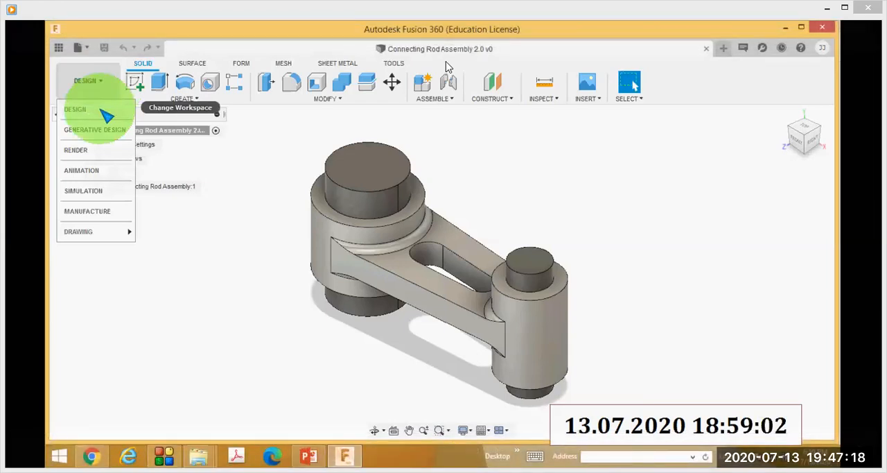
Circle the workspace list and its Simulation entry on the paused video, and clear the marks.
mouse_move(89, 57)
left_mouse_down()
mouse_move(186, 99)
mouse_move(83, 62)
left_mouse_up()
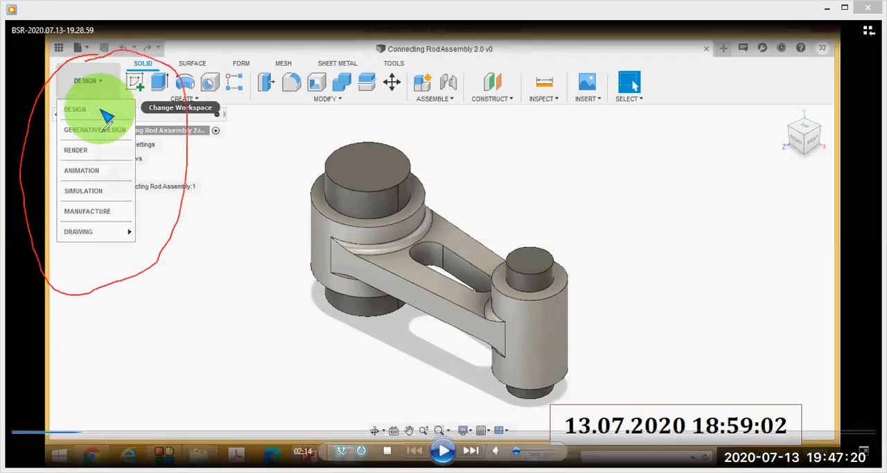
mouse_move(111, 177)
left_mouse_down()
mouse_move(80, 171)
mouse_move(70, 204)
mouse_move(128, 197)
mouse_move(135, 182)
mouse_move(110, 177)
left_mouse_up()
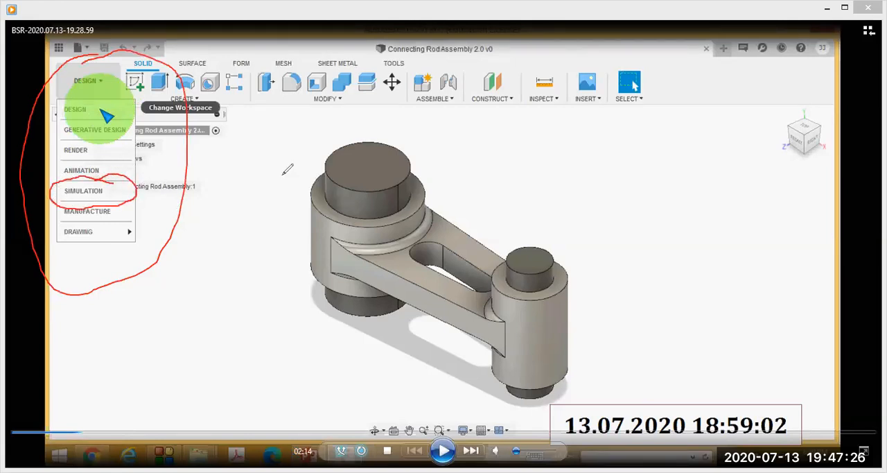
key("Escape")
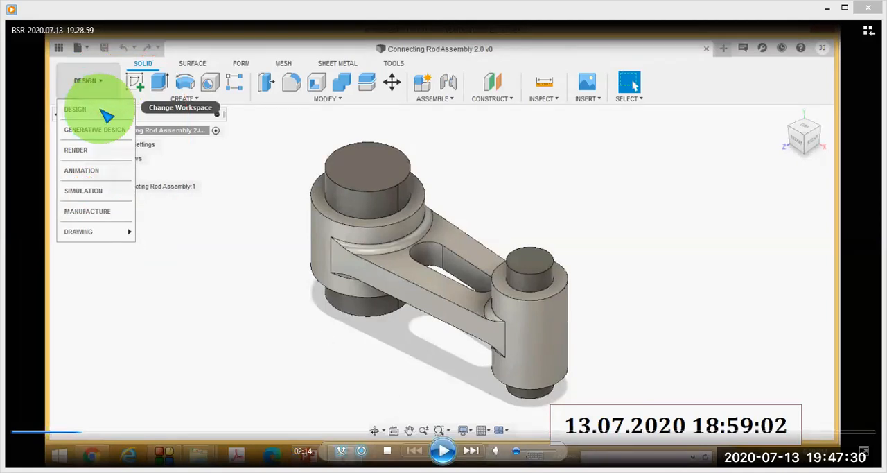
Play the video to the New Study dialog, pause it at 2:24, and circle the group of study types.
left_click(444, 451)
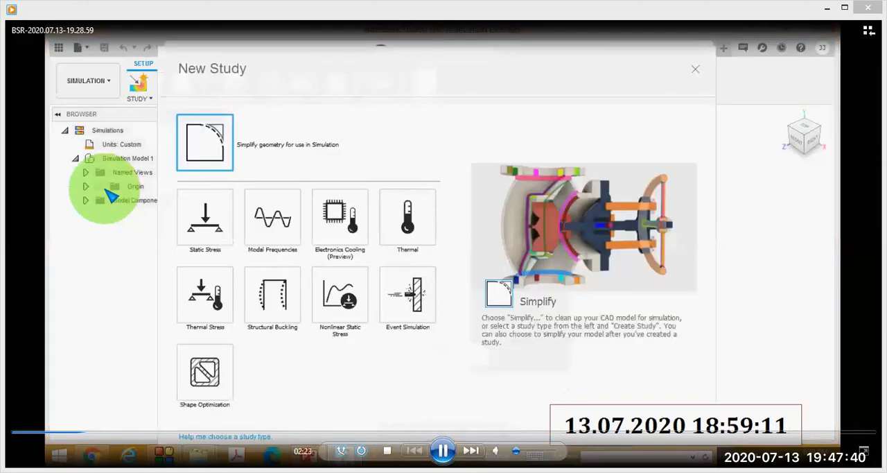
left_click(443, 450)
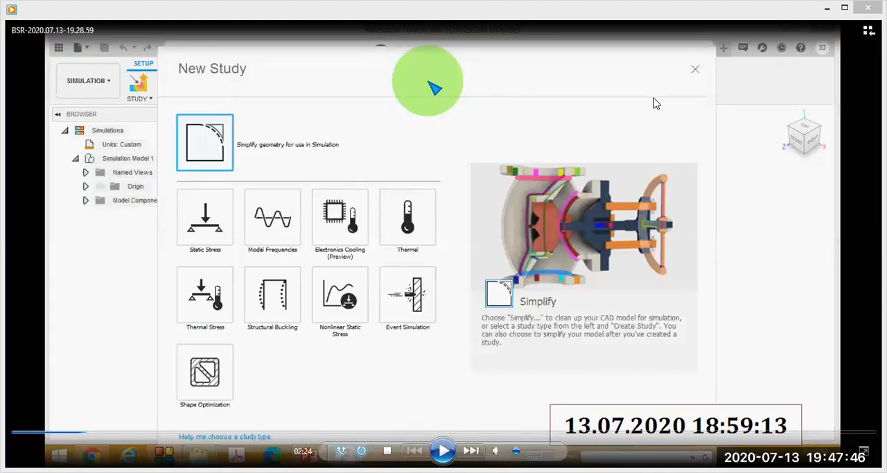
mouse_move(291, 170)
left_mouse_down()
mouse_move(202, 170)
mouse_move(149, 217)
left_mouse_up()
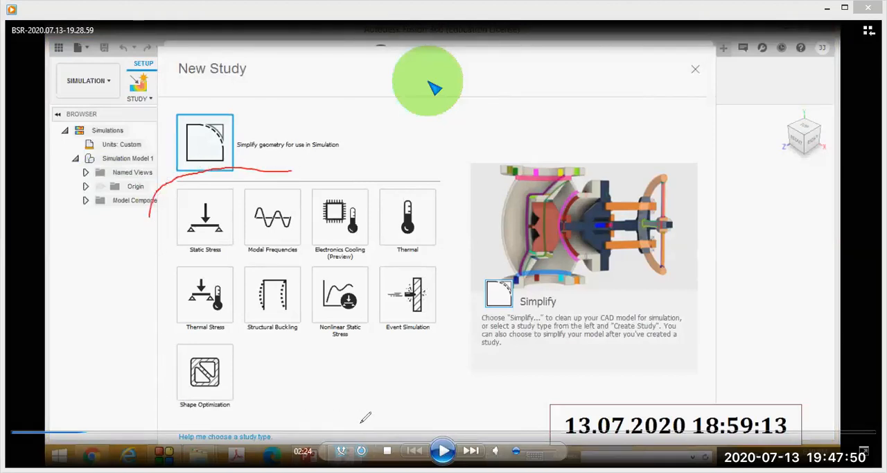
left_click_drag(461, 151, 366, 147)
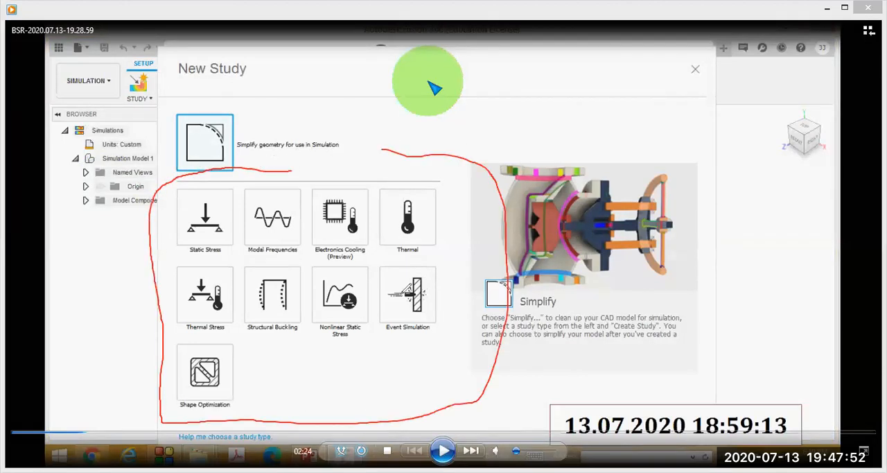
Tick each of the nine study types from Static Stress to Shape Optimization on the paused video.
left_click_drag(203, 186, 213, 187)
left_click_drag(234, 144, 206, 197)
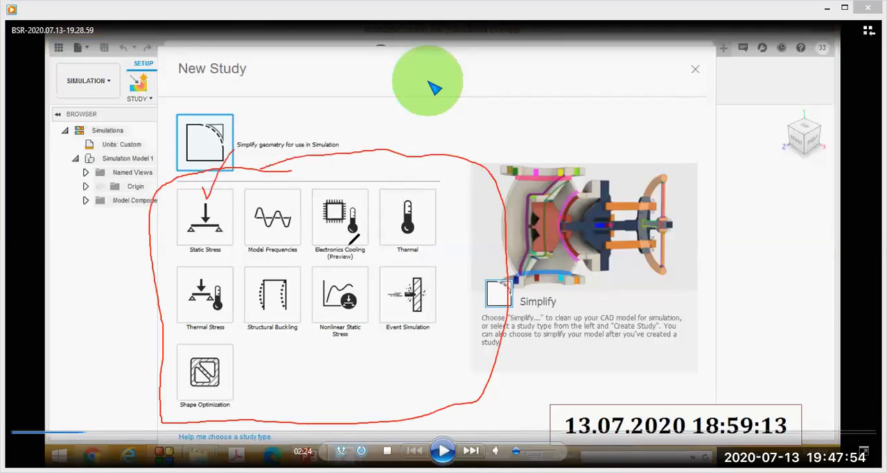
left_click_drag(281, 186, 326, 157)
left_click_drag(347, 199, 376, 154)
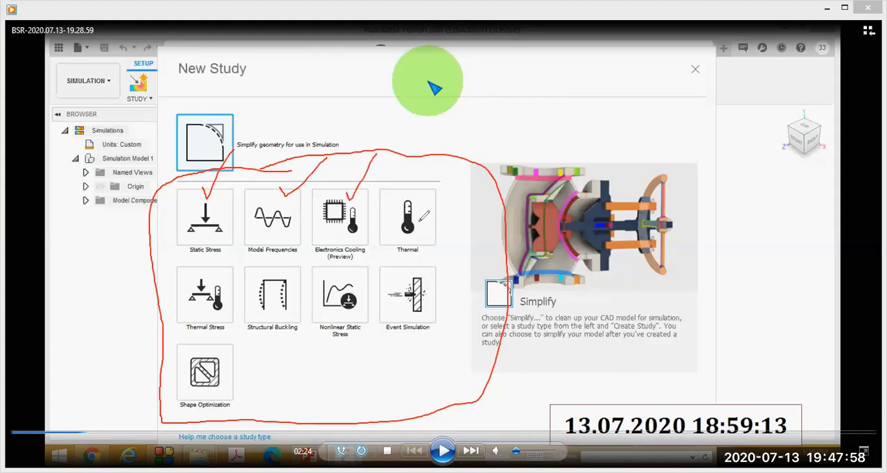
left_click_drag(421, 207, 444, 201)
mouse_move(201, 279)
left_mouse_down()
mouse_move(207, 286)
mouse_move(250, 250)
left_mouse_up()
left_click_drag(282, 277, 348, 235)
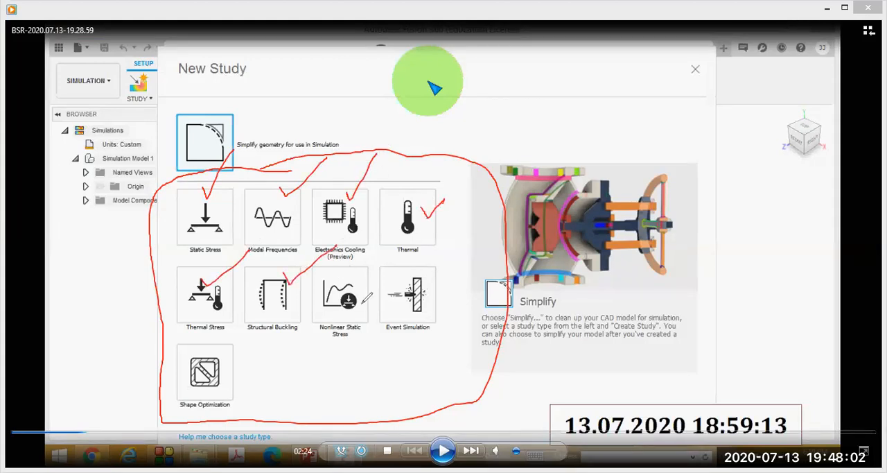
mouse_move(347, 298)
left_mouse_down()
mouse_move(397, 264)
mouse_move(469, 262)
left_mouse_up()
mouse_move(210, 374)
left_mouse_down()
mouse_move(217, 390)
mouse_move(267, 356)
left_mouse_up()
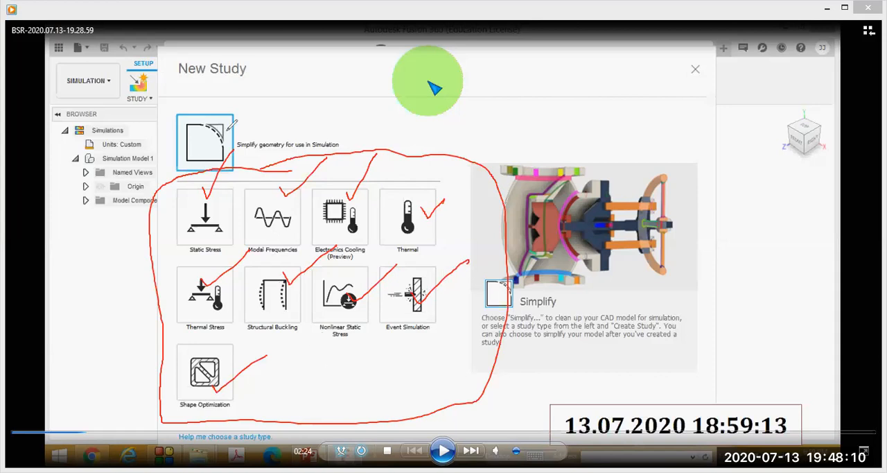
Circle the Simplify geometry option in the New Study dialog, clear all marks, and leave the pen.
mouse_move(206, 98)
left_mouse_down()
mouse_move(178, 103)
mouse_move(168, 180)
mouse_move(272, 179)
mouse_move(256, 100)
mouse_move(197, 98)
left_mouse_up()
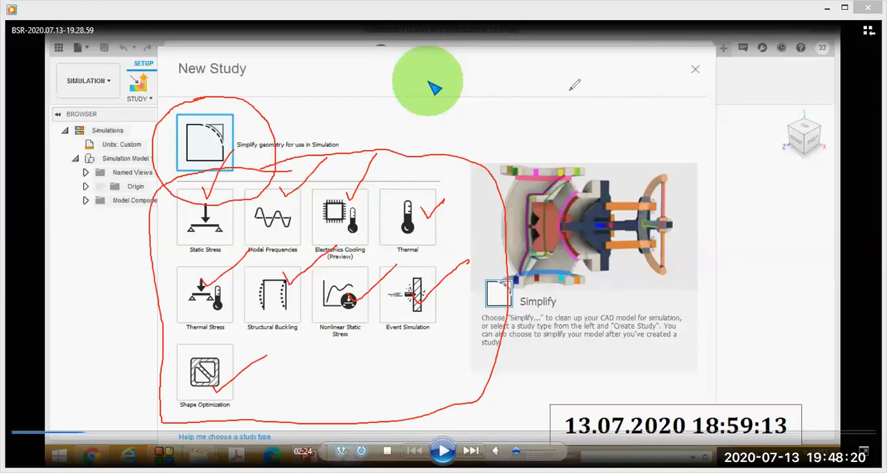
left_click(589, 112)
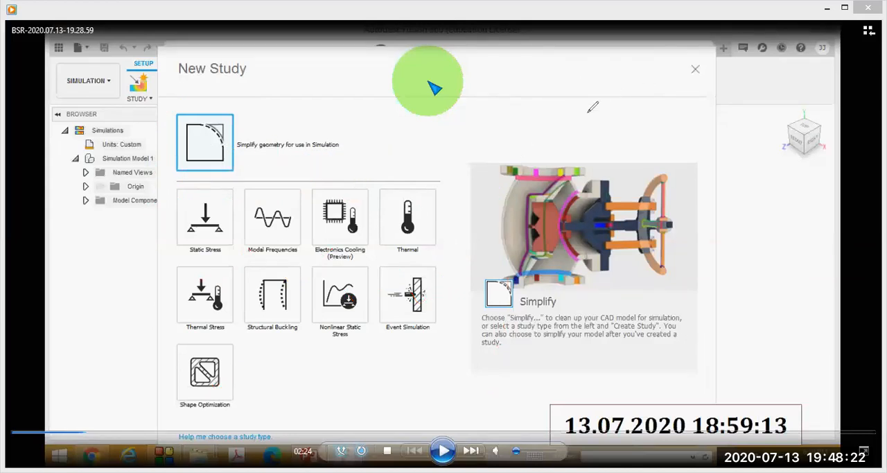
left_click(279, 109)
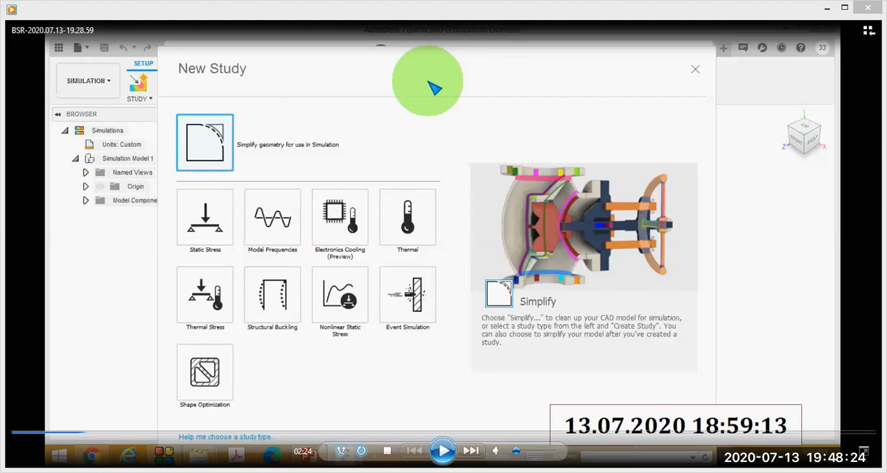
Play the video to the Static Stress selection, pause at 2:27, and circle its preview image and description.
left_click(444, 450)
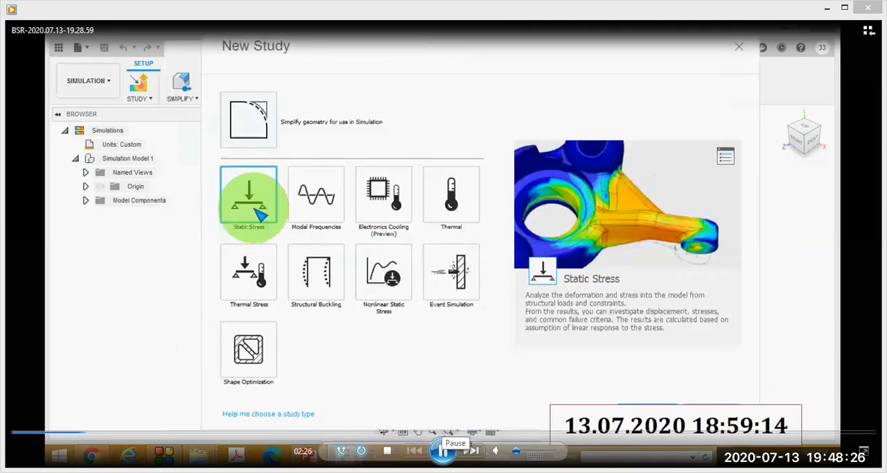
left_click(443, 451)
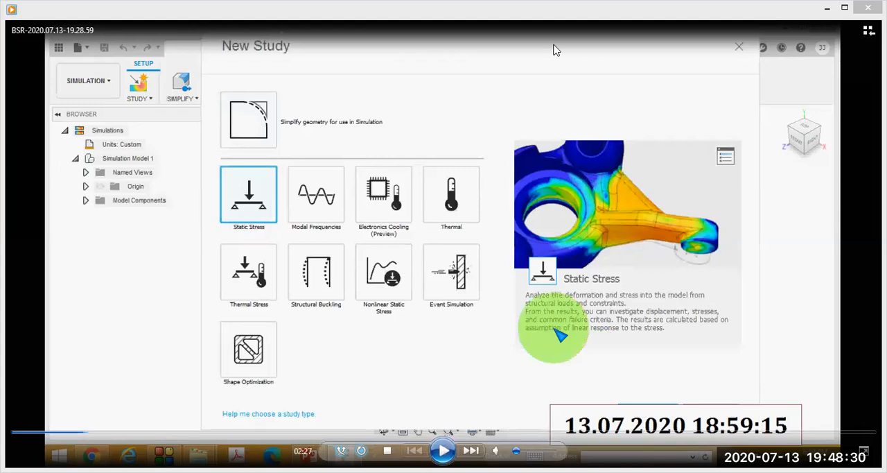
mouse_move(528, 104)
left_mouse_down()
mouse_move(501, 354)
mouse_move(691, 374)
mouse_move(792, 293)
mouse_move(689, 116)
mouse_move(707, 121)
left_mouse_up()
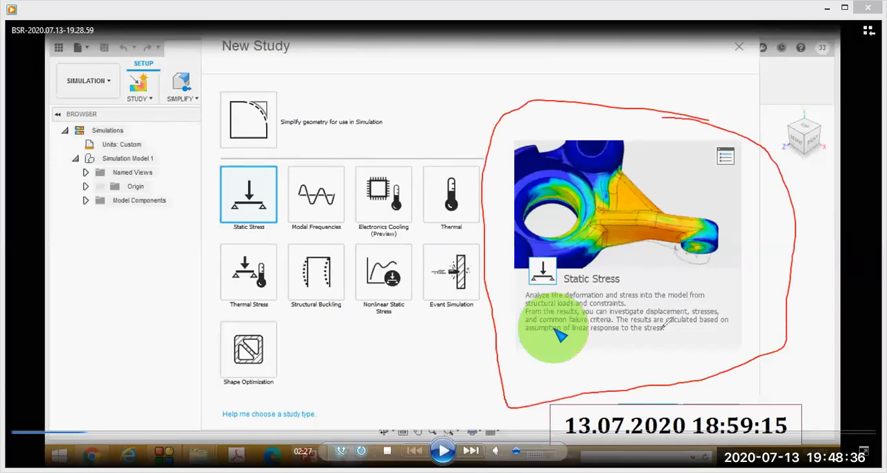
Tick deformation, stress, displacement, stresses and failure criteria in the Static Stress description, then clear all marks.
mouse_move(586, 281)
left_mouse_down()
mouse_move(611, 262)
mouse_move(654, 253)
left_mouse_up()
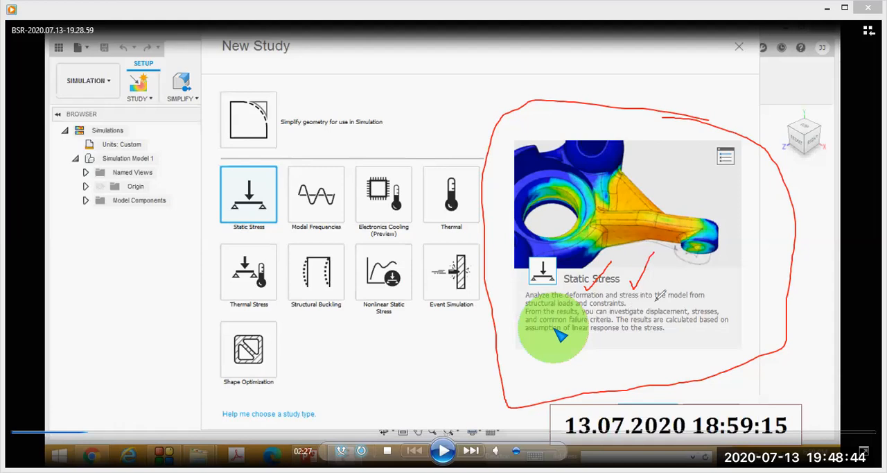
mouse_move(658, 303)
left_mouse_down()
mouse_move(680, 287)
mouse_move(722, 293)
left_mouse_up()
left_click_drag(581, 317, 602, 303)
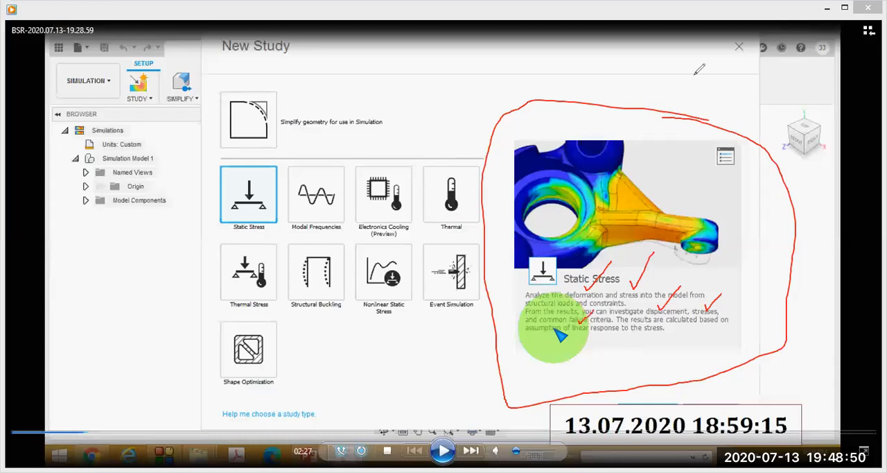
key("Escape")
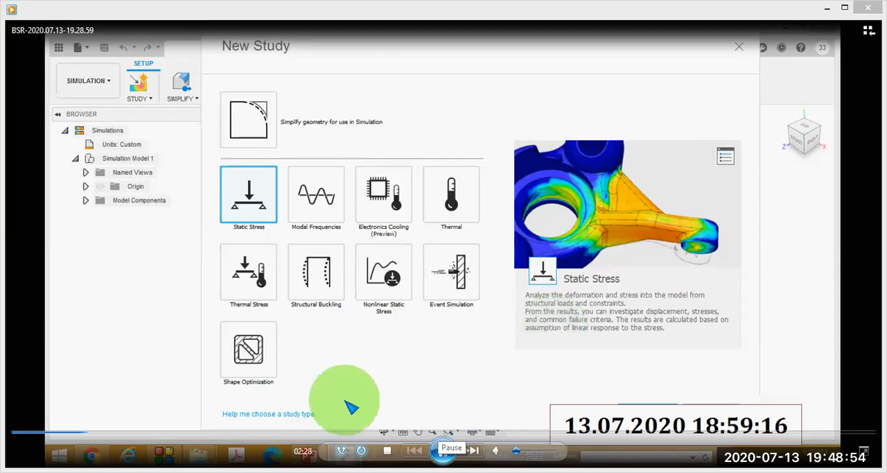
Jump the video back to 2:24, circle the Help me choose a study type link, and clear the mark.
left_click(83, 433)
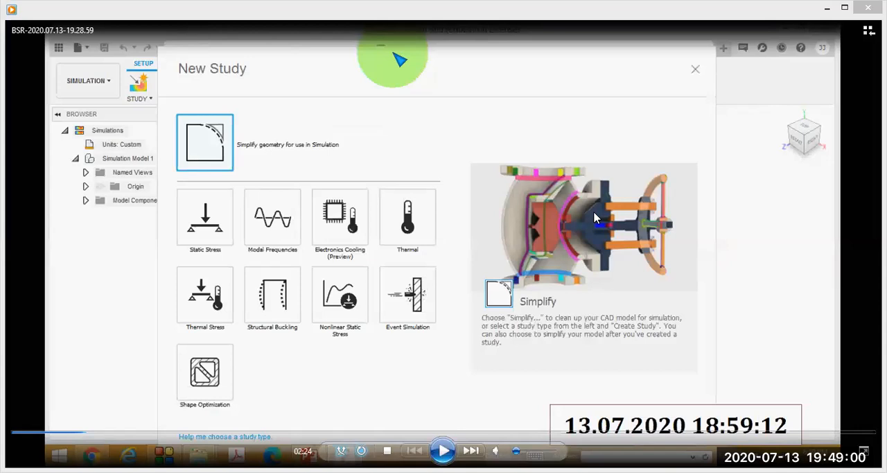
mouse_move(330, 443)
left_mouse_down()
mouse_move(251, 396)
mouse_move(284, 401)
left_mouse_up()
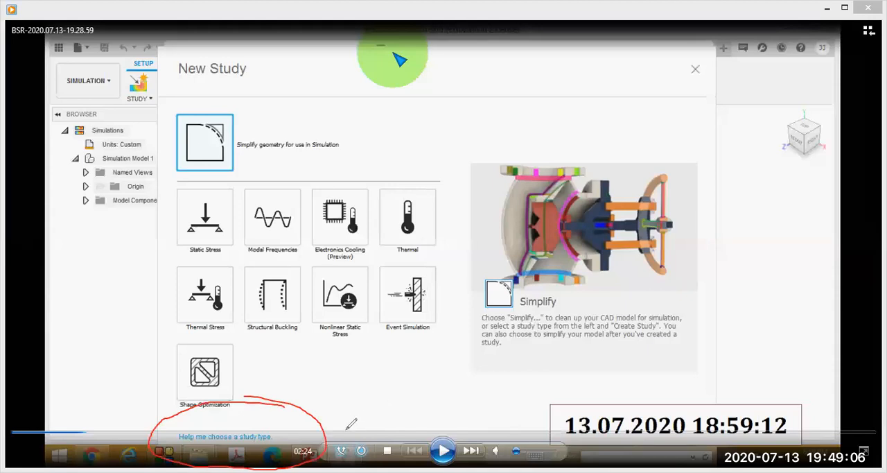
left_click(604, 97)
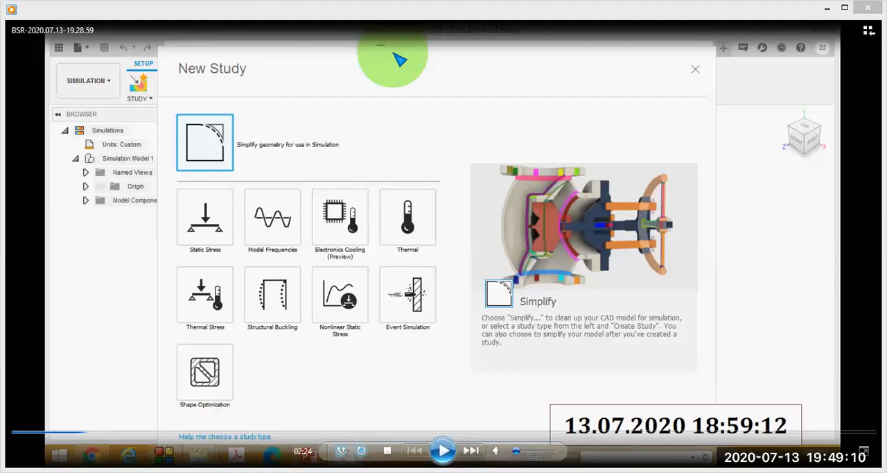
Play the video to the open "I want to" list, pause it at 2:31, and circle the whole list.
left_click(443, 451)
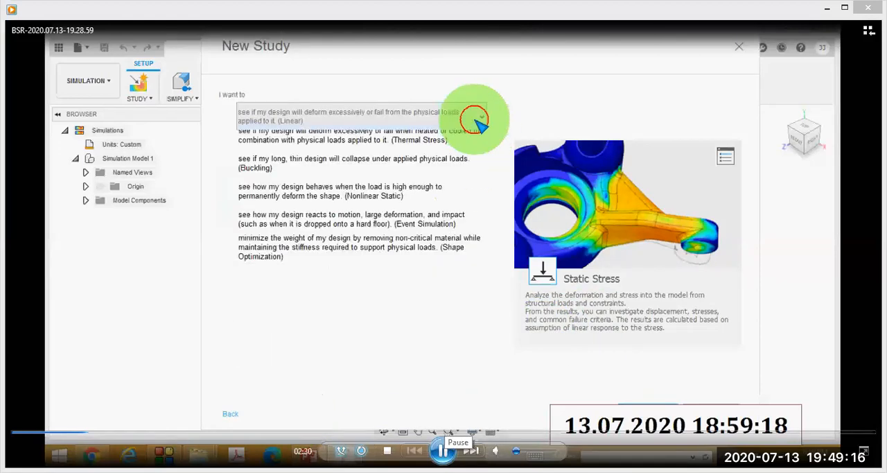
left_click(442, 451)
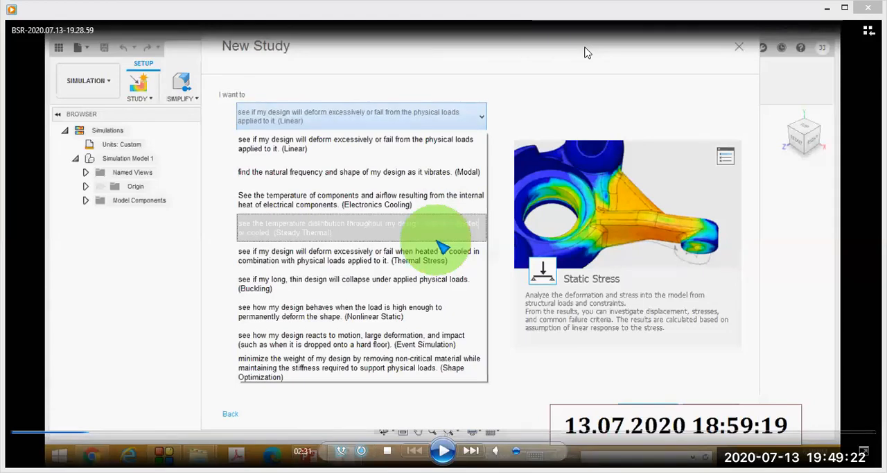
mouse_move(213, 89)
left_mouse_down()
mouse_move(208, 317)
mouse_move(313, 403)
mouse_move(494, 392)
mouse_move(555, 151)
mouse_move(520, 80)
mouse_move(216, 92)
left_mouse_up()
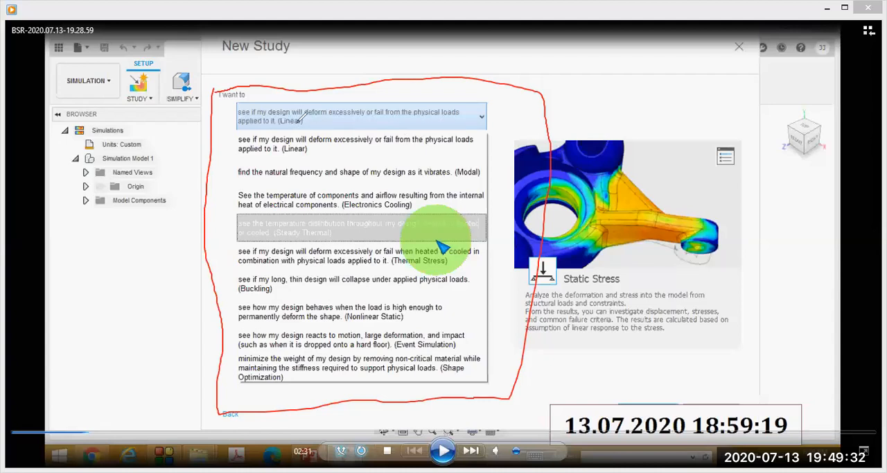
Tick the Linear, Modal, Buckling and Shape Optimization entries in the list, then clear all marks.
left_click_drag(330, 112, 359, 100)
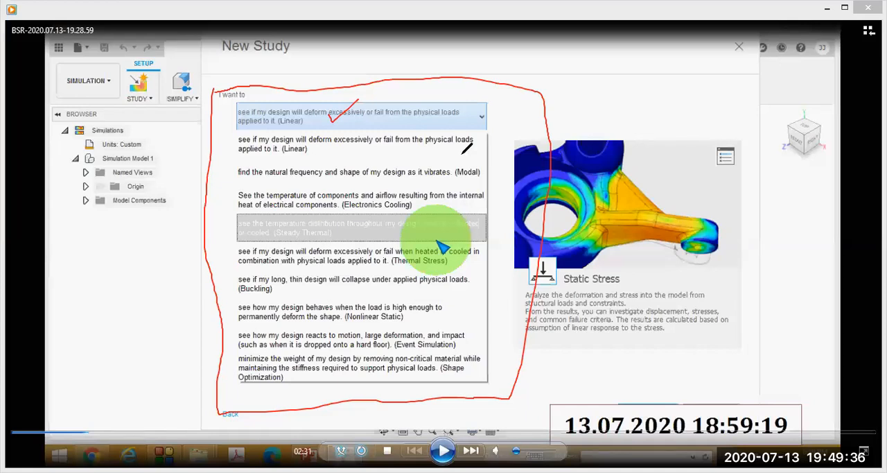
mouse_move(473, 164)
left_mouse_down()
mouse_move(480, 173)
mouse_move(506, 136)
left_mouse_up()
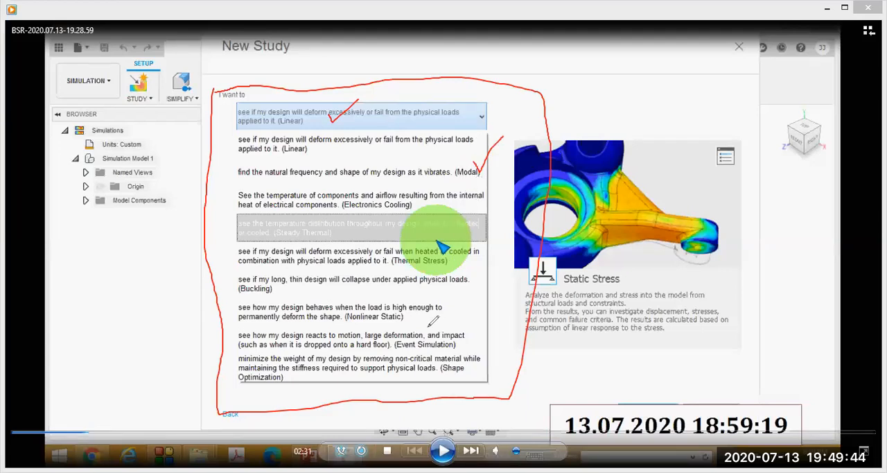
left_click_drag(285, 287, 312, 270)
left_click_drag(466, 365, 508, 338)
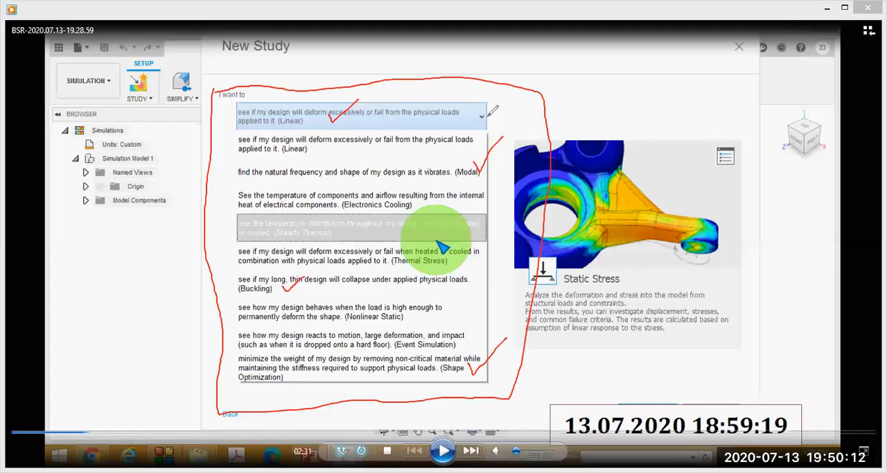
key("Escape")
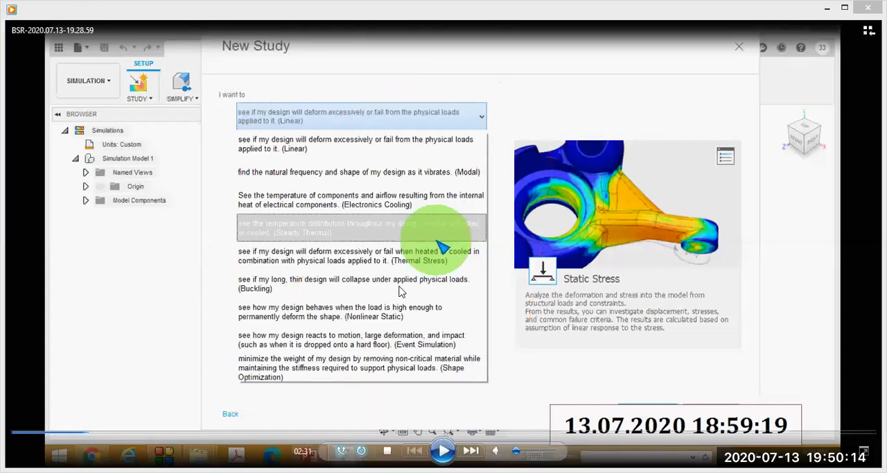
Pause the video at 2:49 on Units Settings, circle the browser tree, and draw an arrow from Units: Custom to the default unit set.
left_click(442, 450)
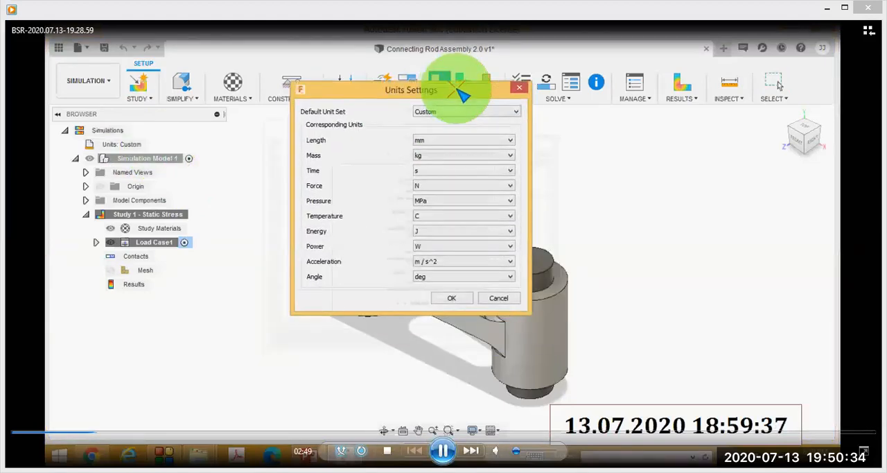
key("space")
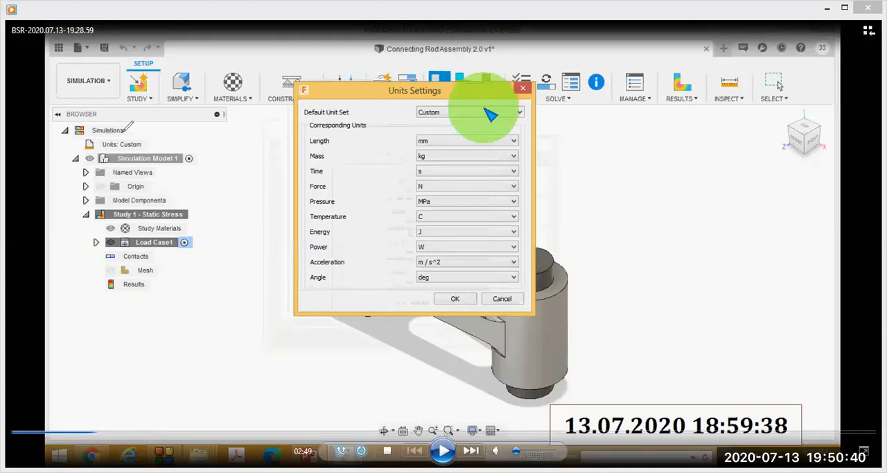
mouse_move(111, 90)
left_mouse_down()
mouse_move(176, 330)
mouse_move(260, 129)
mouse_move(138, 78)
mouse_move(117, 88)
left_mouse_up()
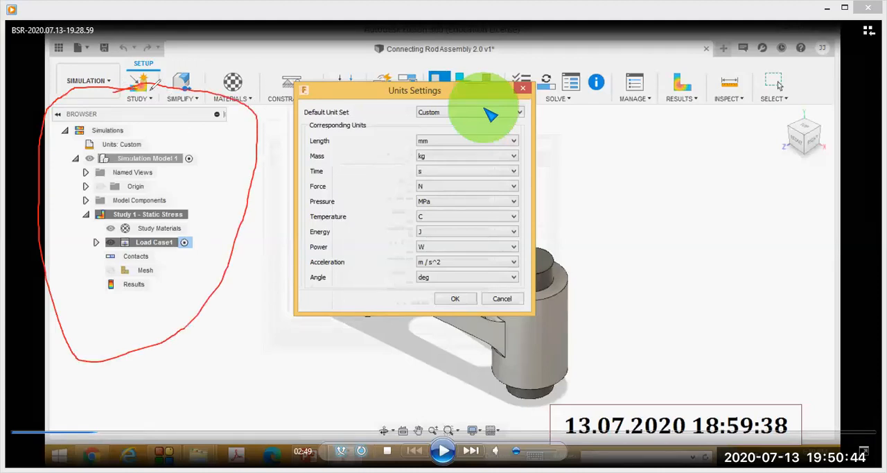
mouse_move(149, 136)
left_mouse_down()
mouse_move(103, 130)
mouse_move(75, 142)
mouse_move(132, 153)
mouse_move(153, 132)
mouse_move(144, 150)
mouse_move(158, 125)
mouse_move(260, 52)
mouse_move(405, 108)
mouse_move(392, 128)
left_mouse_up()
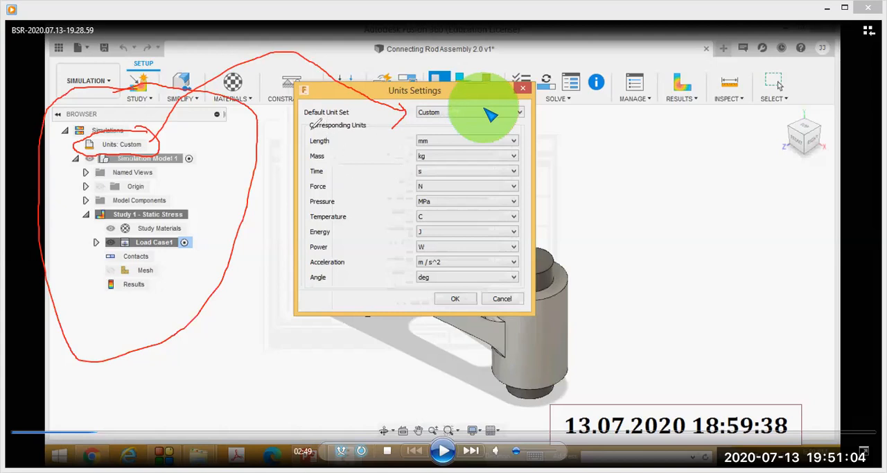
Circle the corresponding units from Length to Angle, scribble over them in green, and clear all marks.
left_click_drag(382, 120, 285, 150)
mouse_move(297, 179)
left_mouse_down()
mouse_move(319, 283)
mouse_move(471, 279)
mouse_move(542, 222)
mouse_move(374, 116)
mouse_move(408, 111)
left_mouse_up()
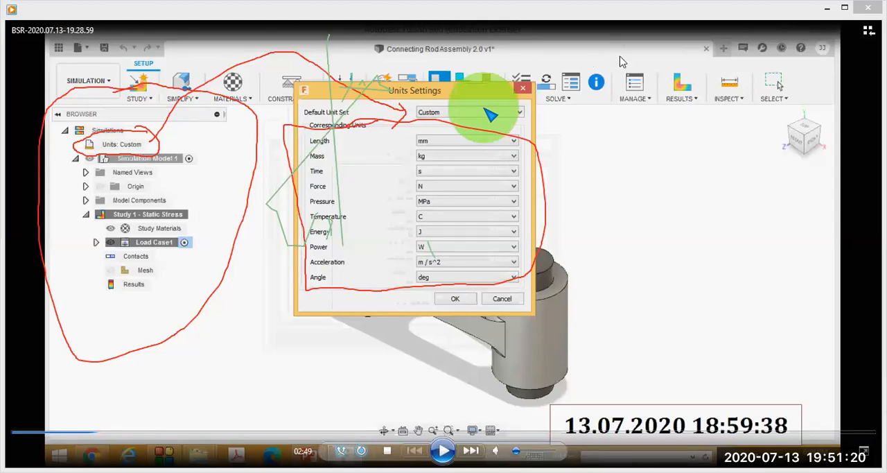
left_click(621, 57)
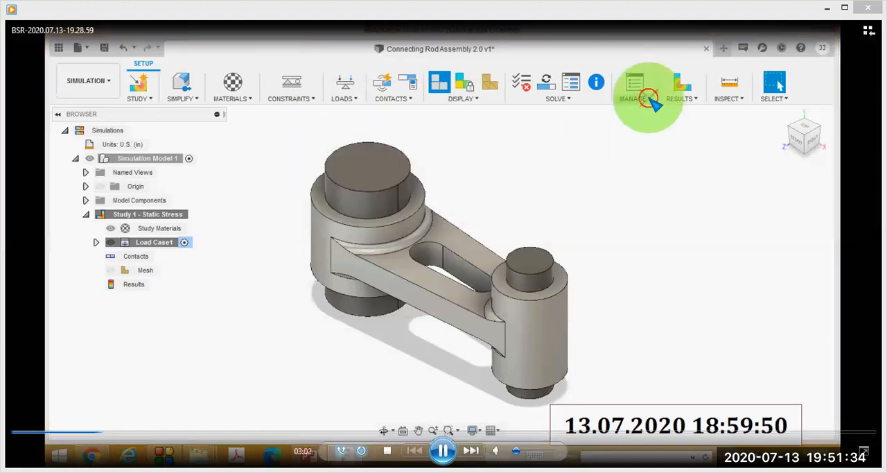
Pause the video at 3:02 on the open Manage list, circle the list and its Settings entry, and clear the marks.
key("space")
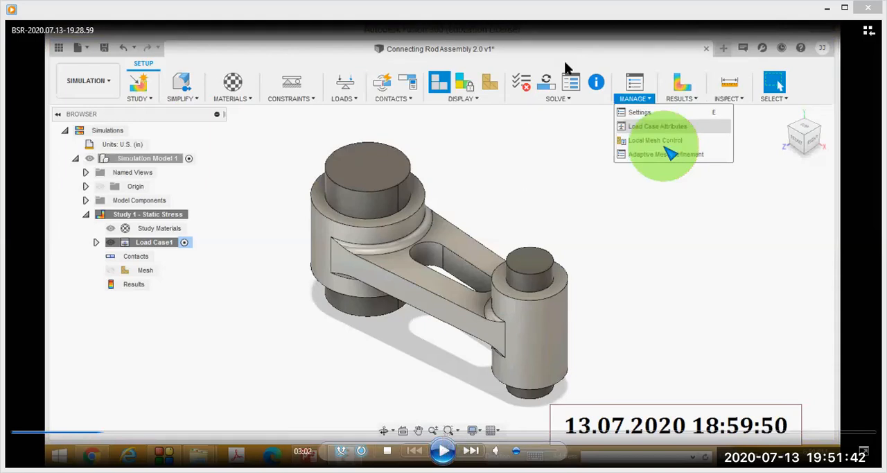
mouse_move(682, 66)
left_mouse_down()
mouse_move(590, 139)
mouse_move(660, 202)
mouse_move(769, 69)
mouse_move(666, 65)
left_mouse_up()
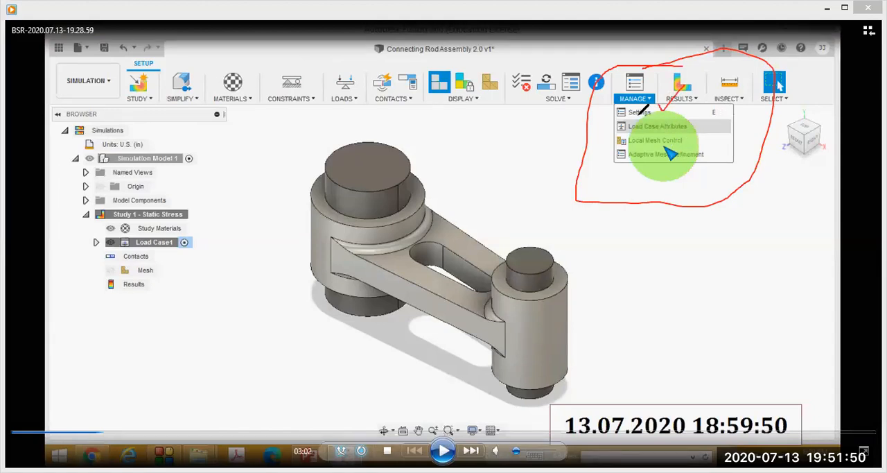
mouse_move(658, 97)
left_mouse_down()
mouse_move(617, 104)
mouse_move(669, 120)
mouse_move(719, 117)
mouse_move(704, 90)
mouse_move(641, 95)
left_mouse_up()
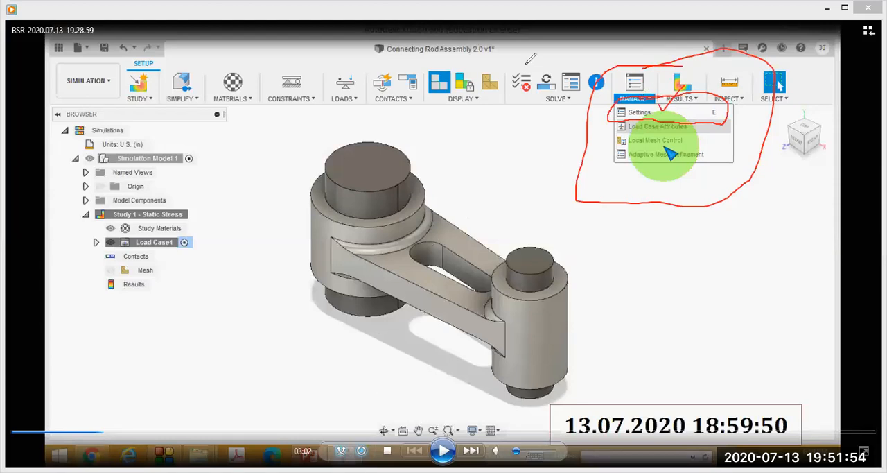
left_click(621, 53)
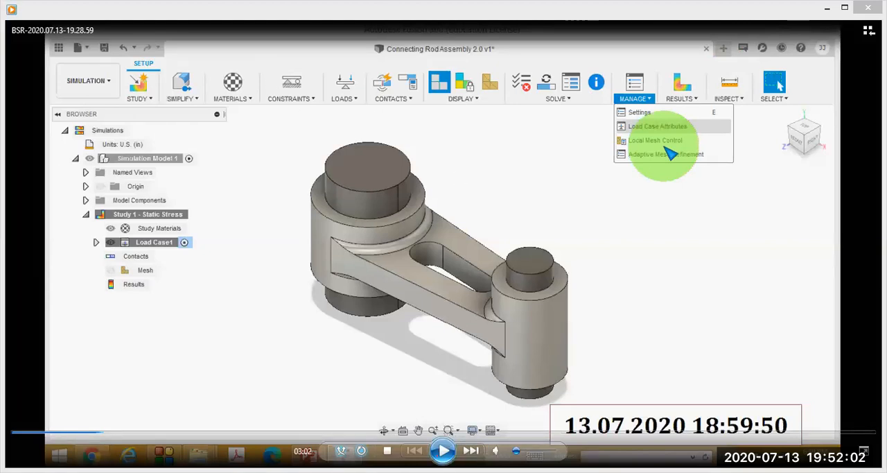
Play the video to the Study Type list, pause at 3:08, circle the list, tick Static Stress, and clear the marks.
left_click(443, 450)
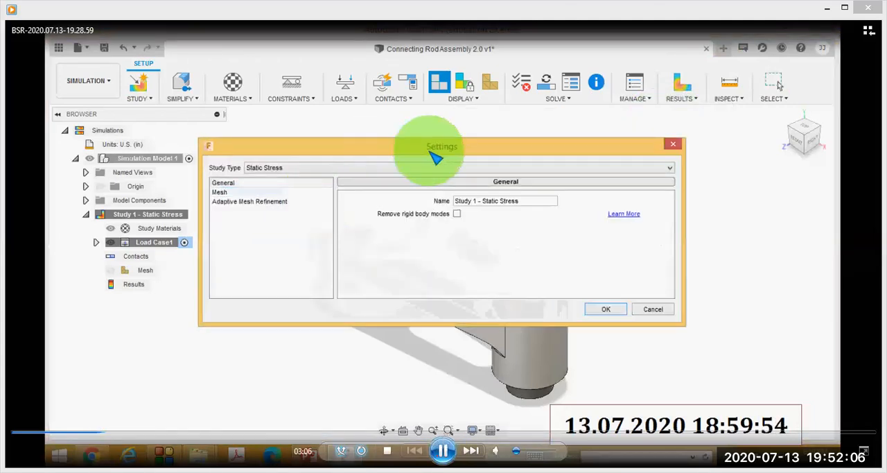
left_click(447, 451)
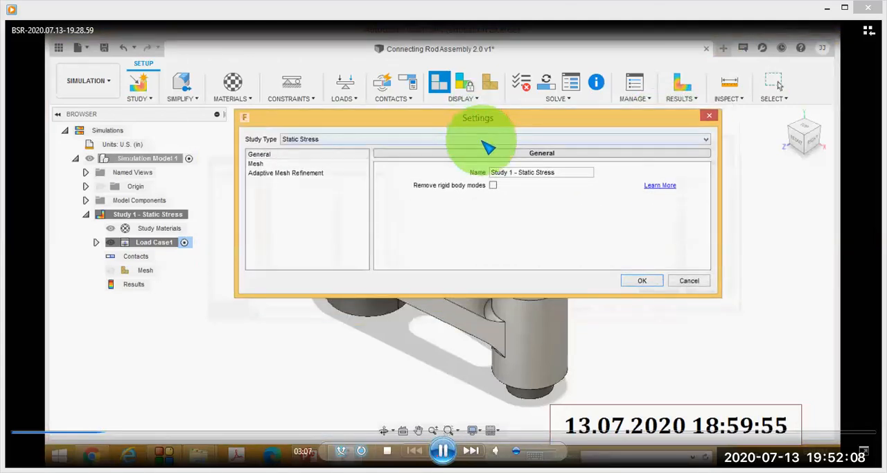
left_click(443, 450)
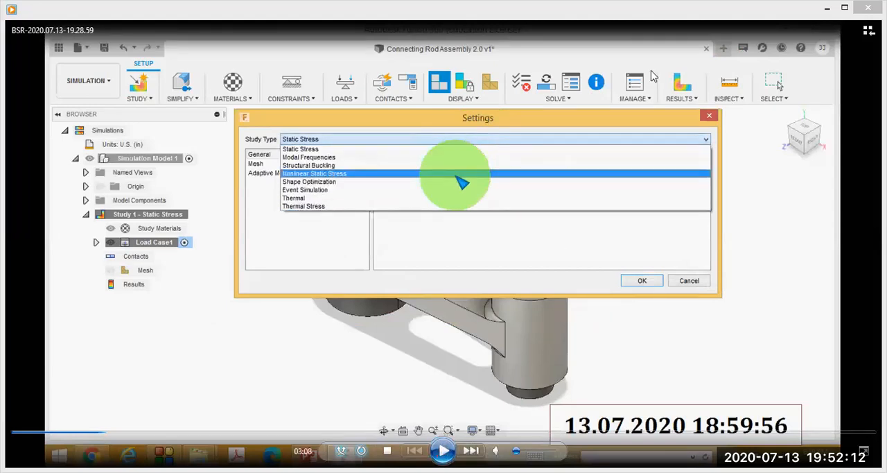
mouse_move(387, 94)
left_mouse_down()
mouse_move(708, 186)
mouse_move(412, 88)
mouse_move(290, 100)
left_mouse_up()
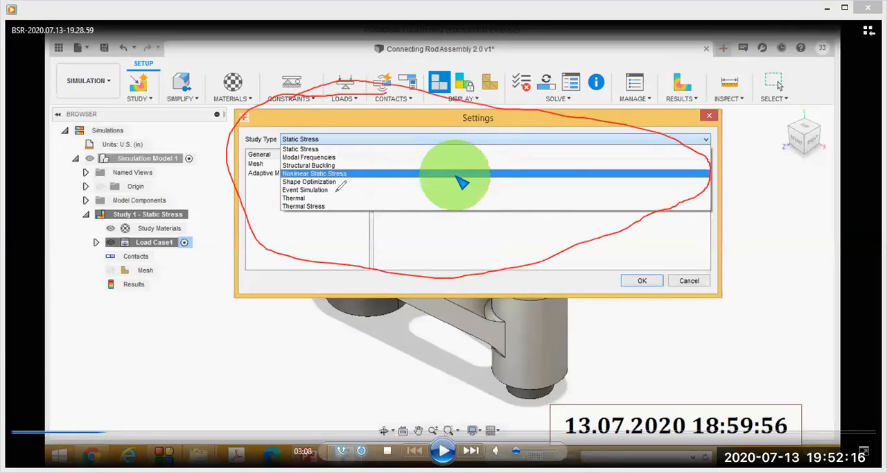
mouse_move(328, 144)
left_mouse_down()
mouse_move(334, 152)
mouse_move(366, 124)
left_mouse_up()
key("Escape")
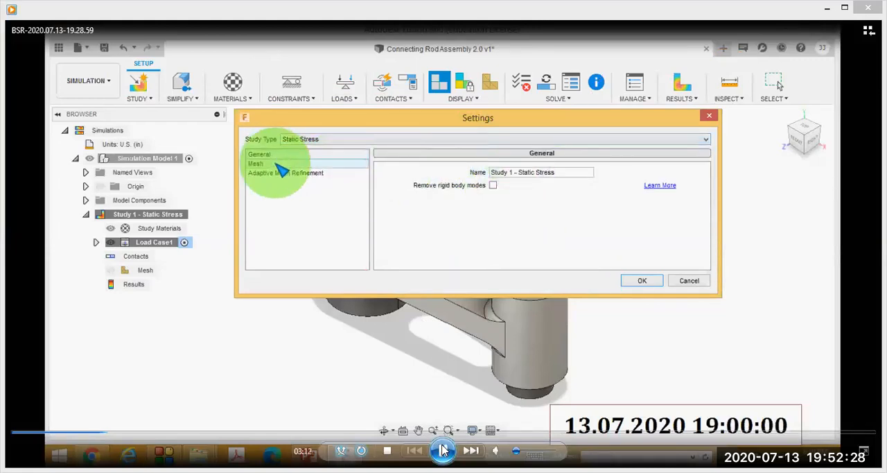
Pause the video at 3:12 on the Mesh settings, circle the category list, Average Element Size options and Absolute Size, and clear the marks.
left_click(443, 450)
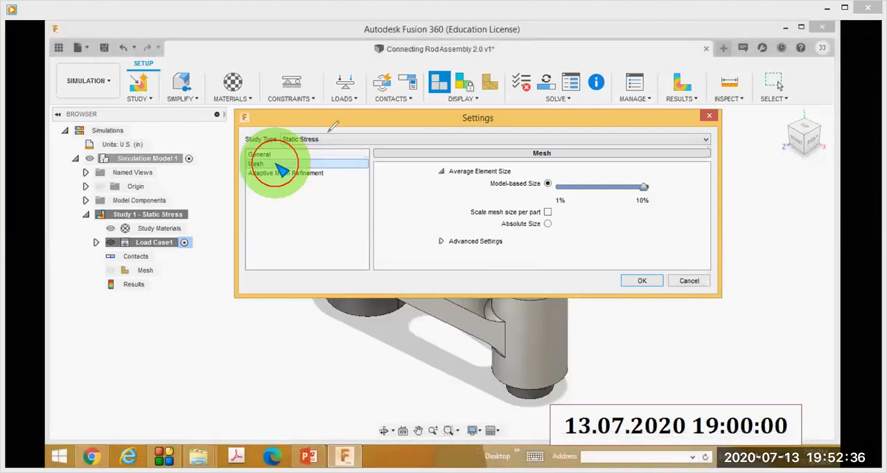
left_click_drag(300, 117, 293, 111)
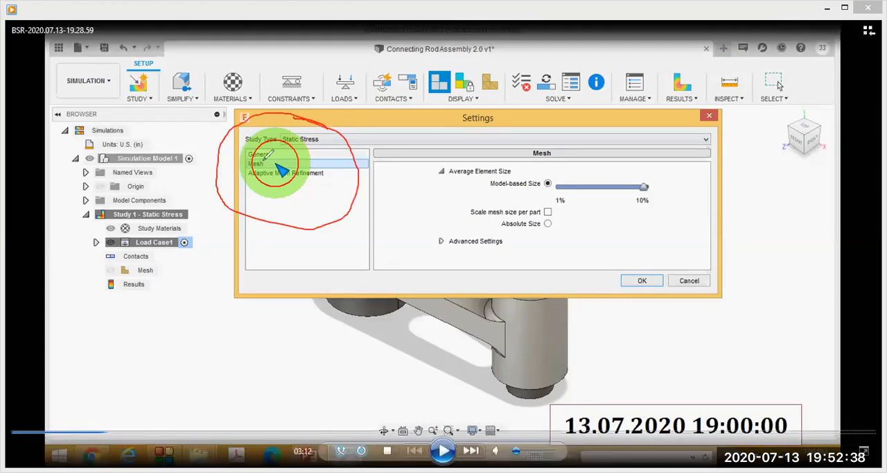
mouse_move(581, 168)
left_mouse_down()
mouse_move(513, 158)
mouse_move(511, 257)
mouse_move(589, 172)
mouse_move(558, 163)
left_mouse_up()
mouse_move(558, 217)
left_mouse_down()
mouse_move(520, 208)
mouse_move(502, 236)
mouse_move(565, 232)
mouse_move(555, 211)
left_mouse_up()
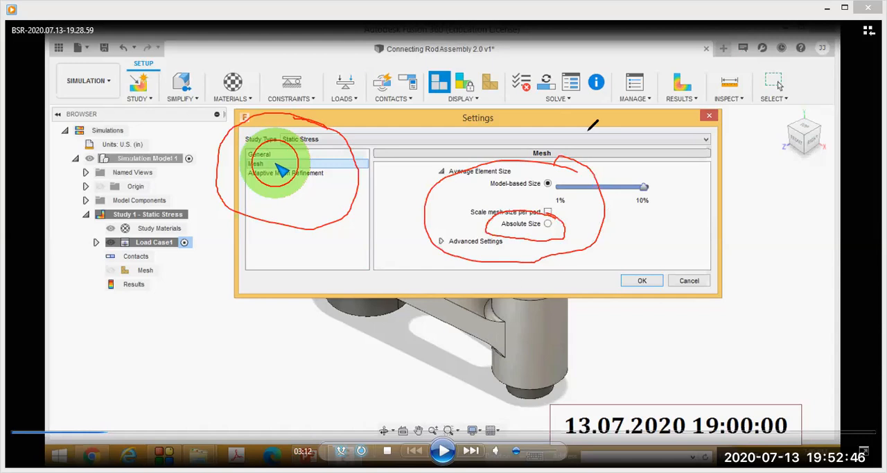
left_click(628, 80)
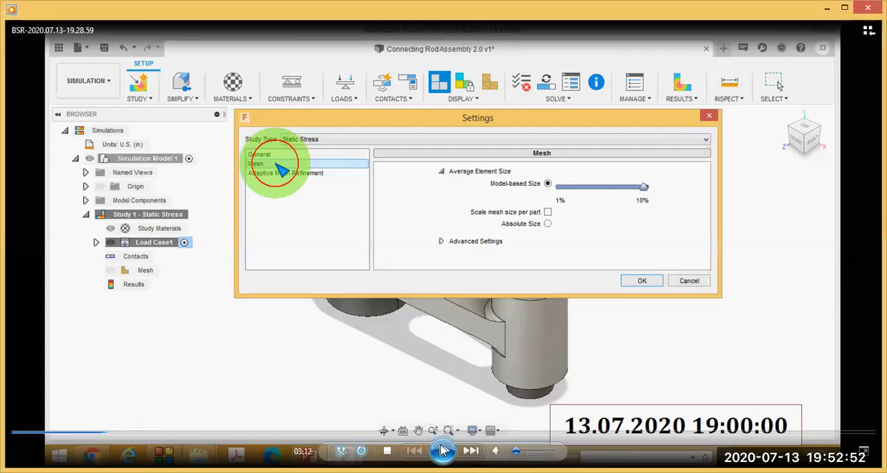
Play the video through the absolute mesh size entry to the open Materials list and pause it at 3:39.
left_click(444, 450)
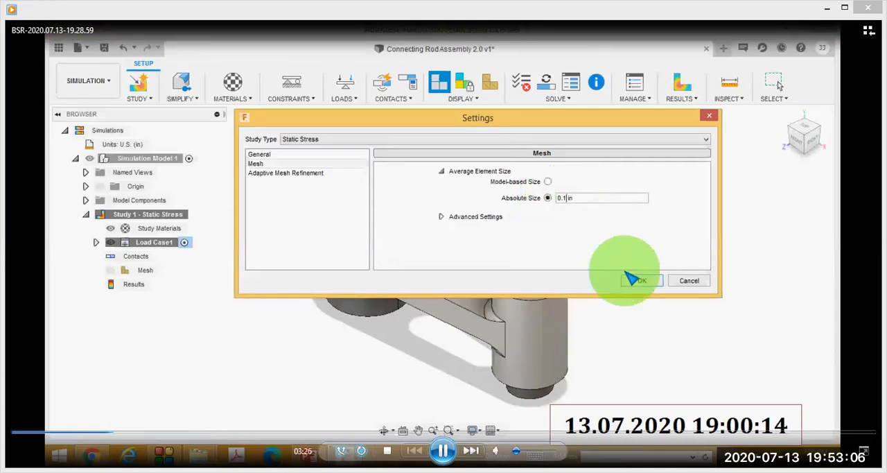
left_click(632, 279)
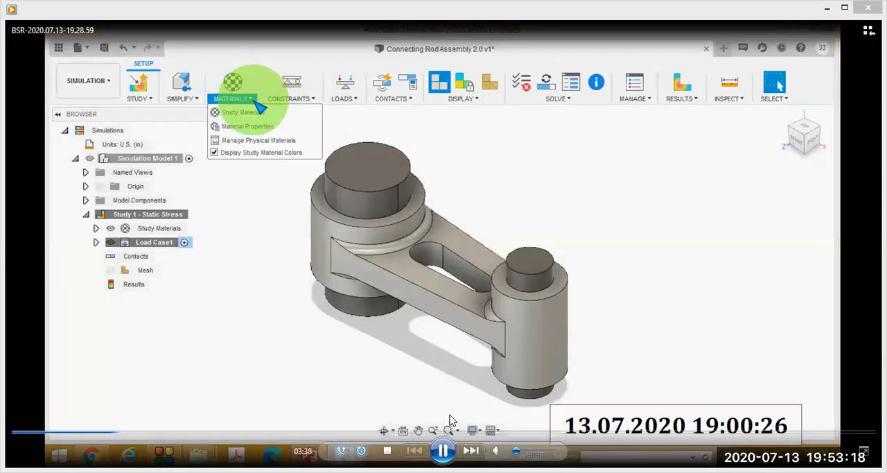
left_click(442, 451)
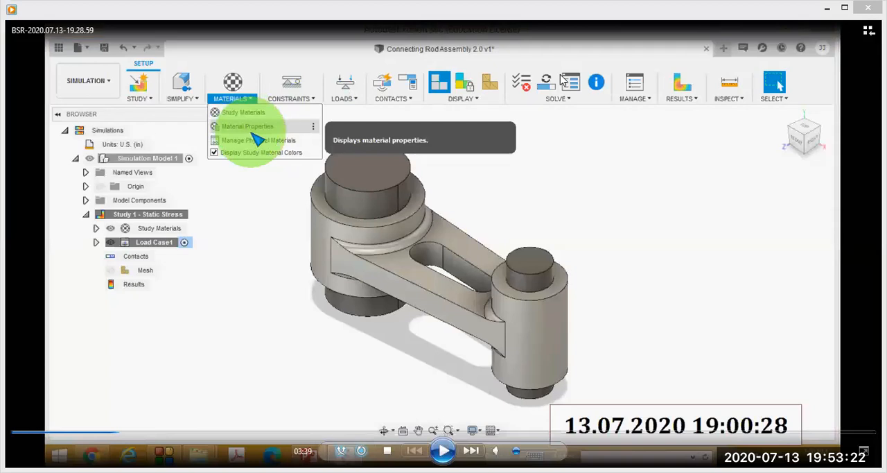
Circle and tick the open Materials list, clear the marks, and play the video to the Study Materials dialog, pausing at 3:44.
left_click_drag(252, 61, 254, 61)
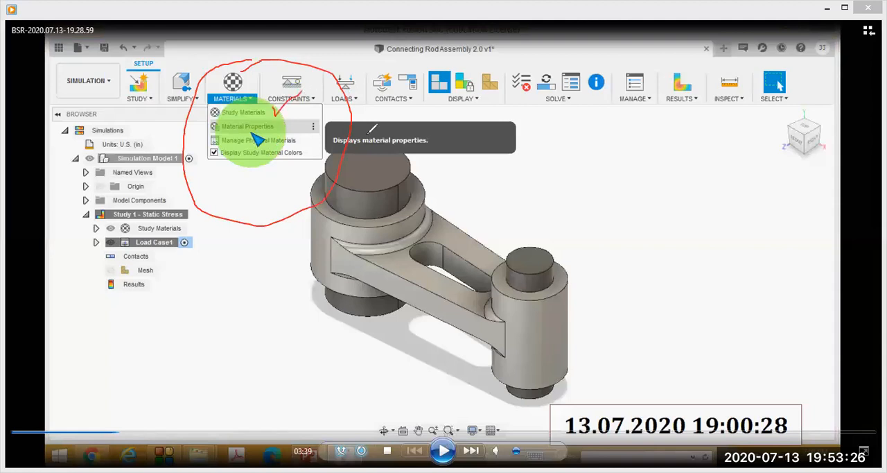
left_click(594, 76)
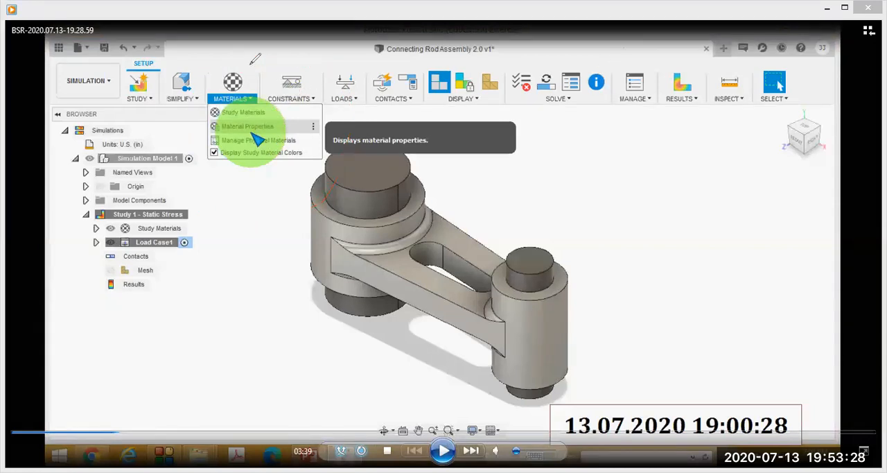
key("space")
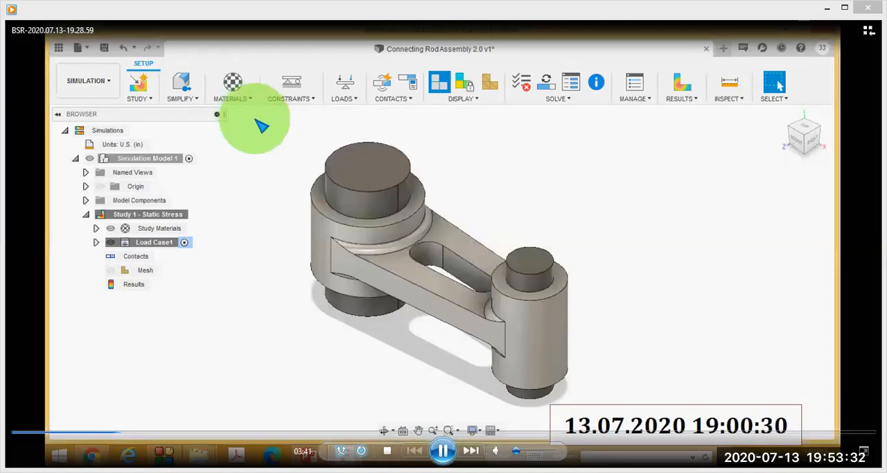
left_click(441, 450)
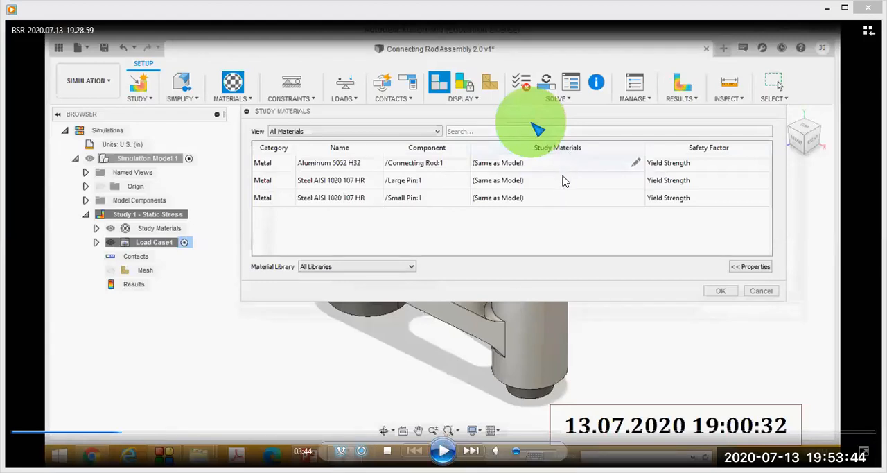
Play the video to the Steel AISI 1020 107 HR properties, pause at 4:45, circle and tick each property, and clear the marks.
left_click(443, 450)
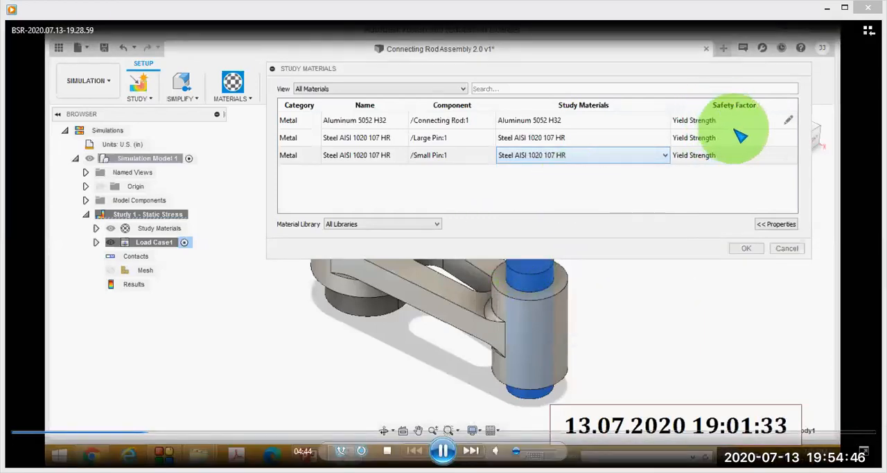
left_click(444, 450)
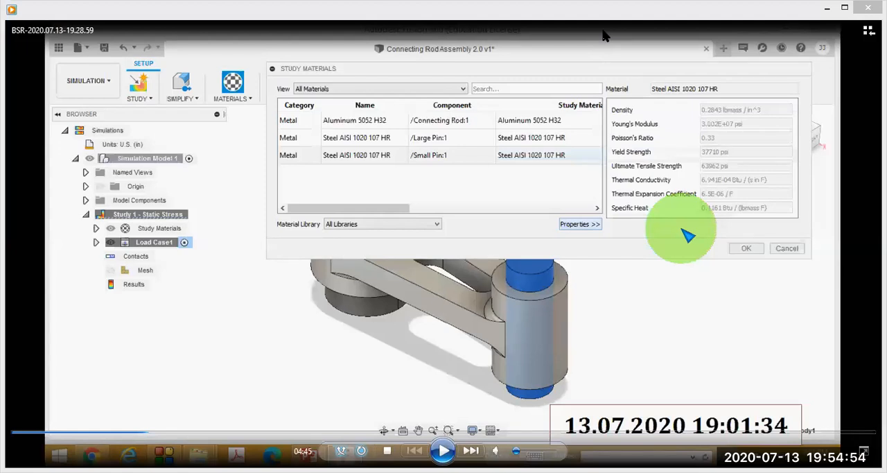
mouse_move(729, 71)
left_mouse_down()
mouse_move(593, 87)
mouse_move(590, 239)
mouse_move(790, 236)
mouse_move(801, 103)
mouse_move(709, 82)
left_mouse_up()
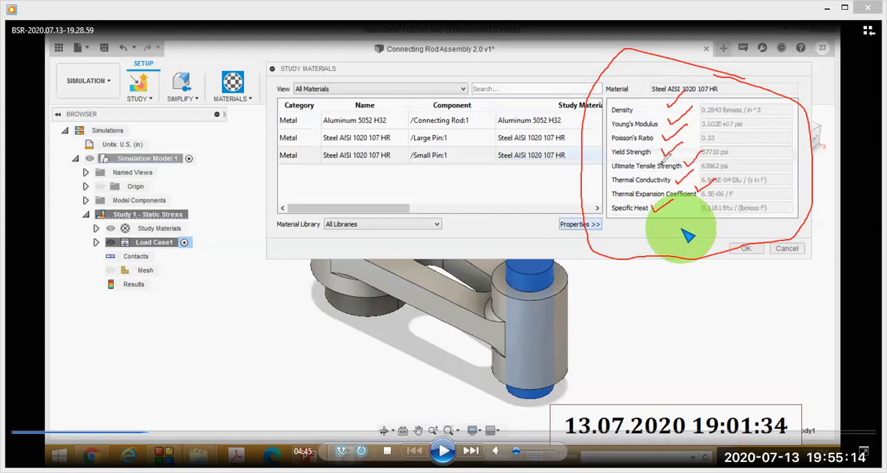
left_click(593, 57)
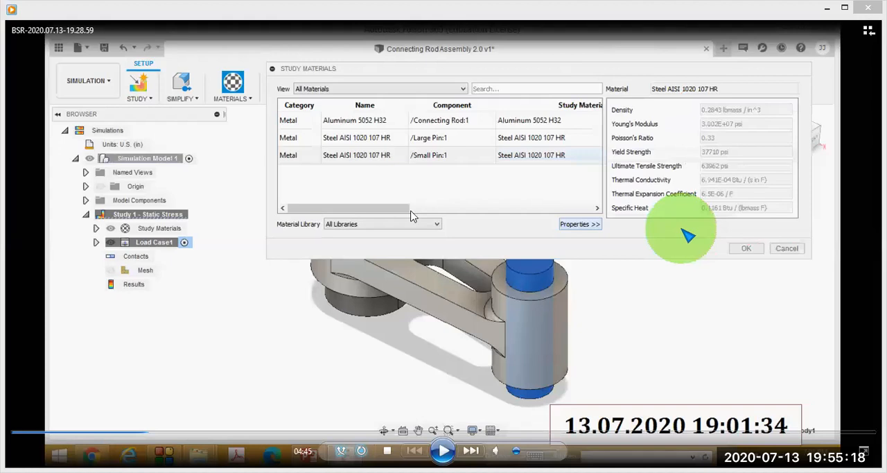
Play the video to the open Constraints list, pause at 5:18, circle the list, tick Structural Constraints, and clear the marks.
left_click(443, 452)
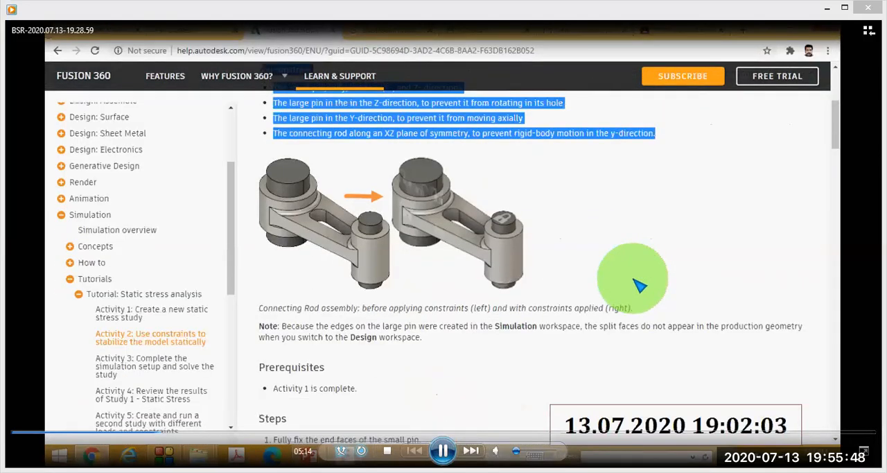
key("space")
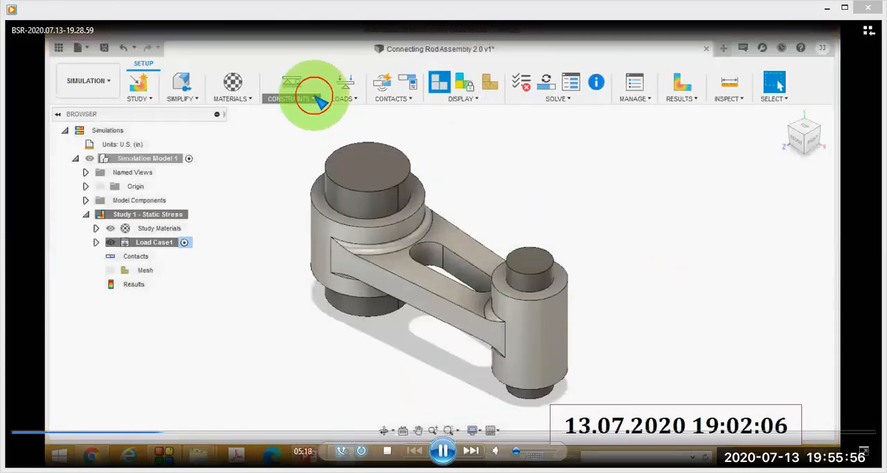
key("space")
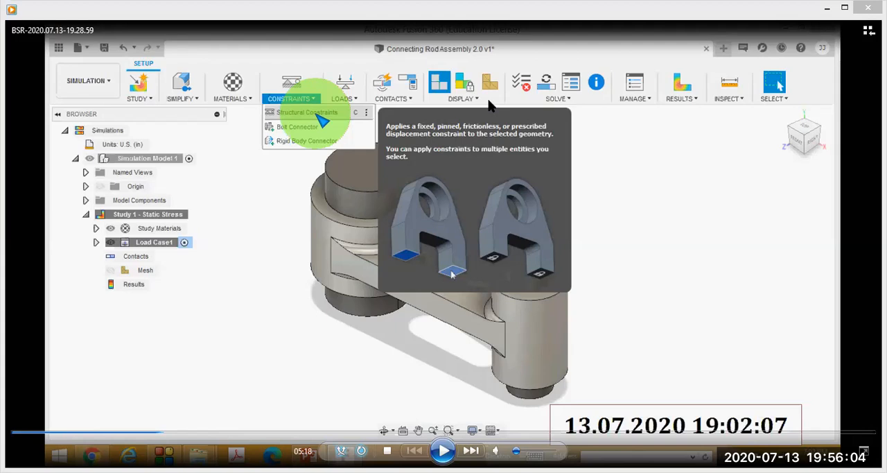
left_click_drag(303, 67, 347, 89)
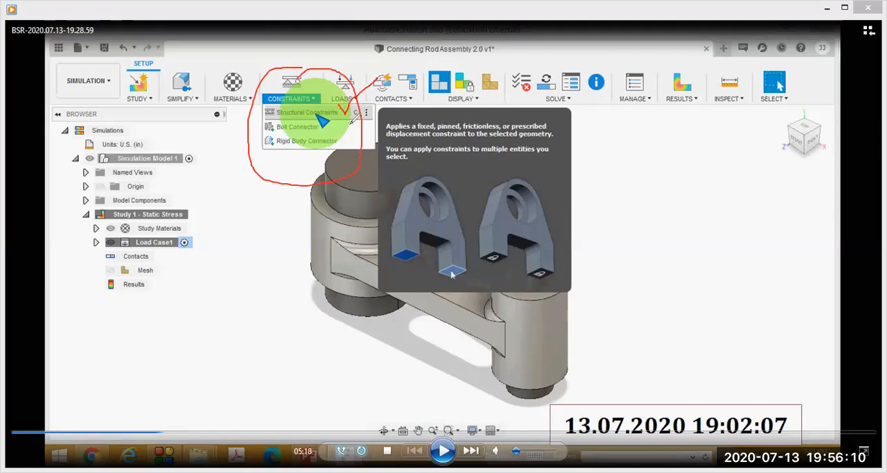
left_click(623, 67)
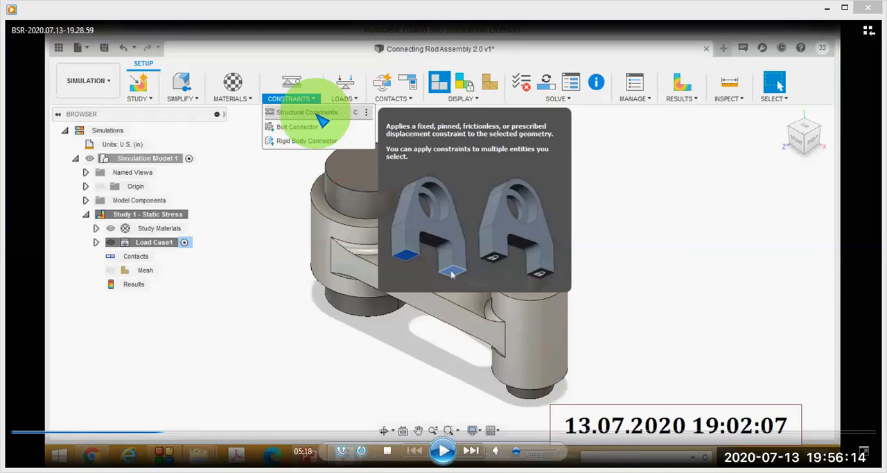
Play to the Structural Constraints dialog, pause at 5:25, circle it, tick the Fixed type and target faces, and clear the marks.
left_click(443, 450)
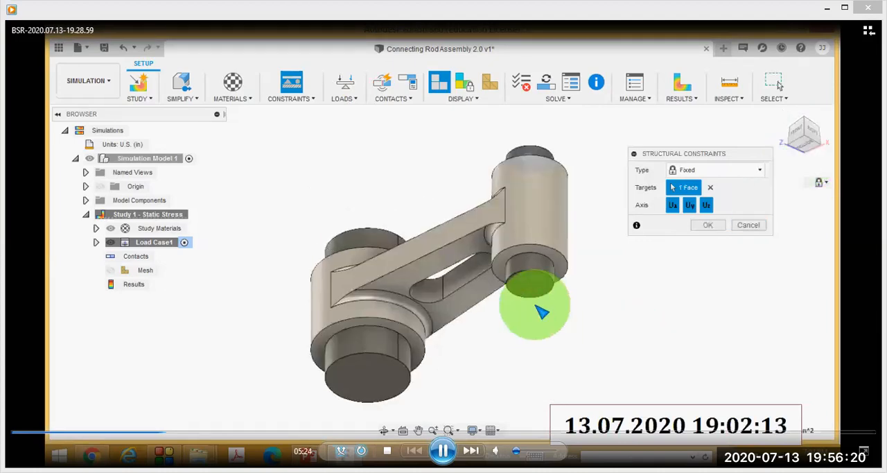
key("space")
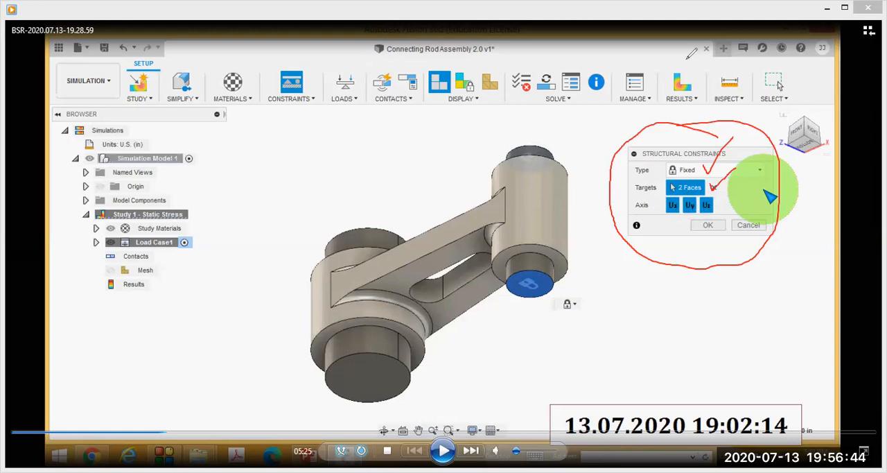
left_click(630, 72)
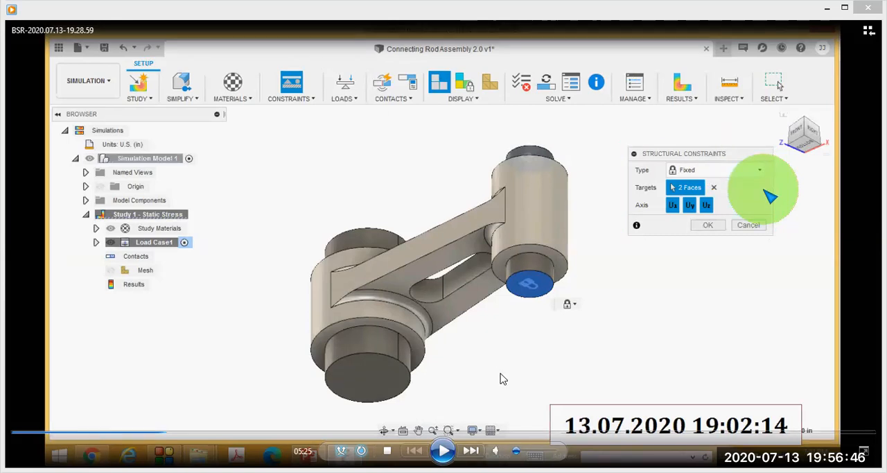
Play the video through the remaining constraints, pause at 6:55, and skip back to the Activity 3 page at 6:43.
left_click(736, 172)
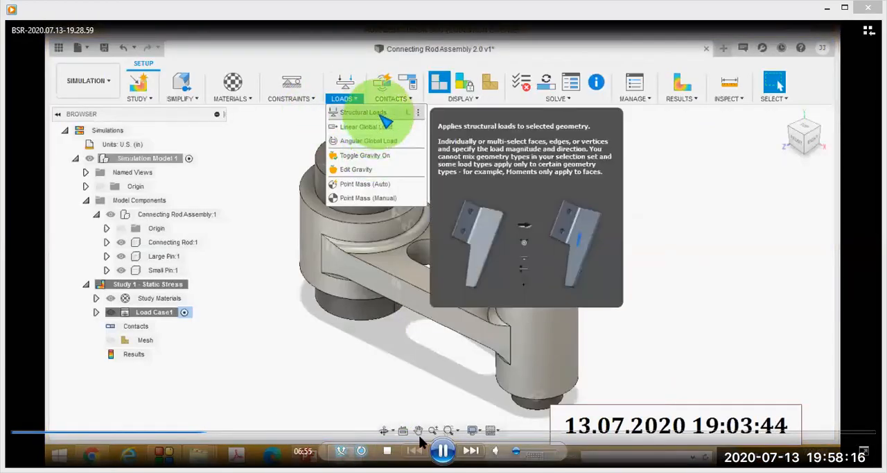
left_click(436, 450)
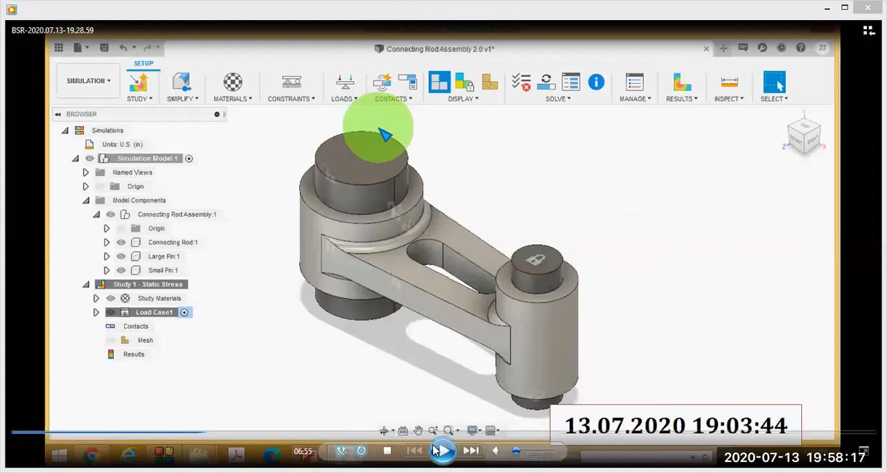
left_click(198, 433)
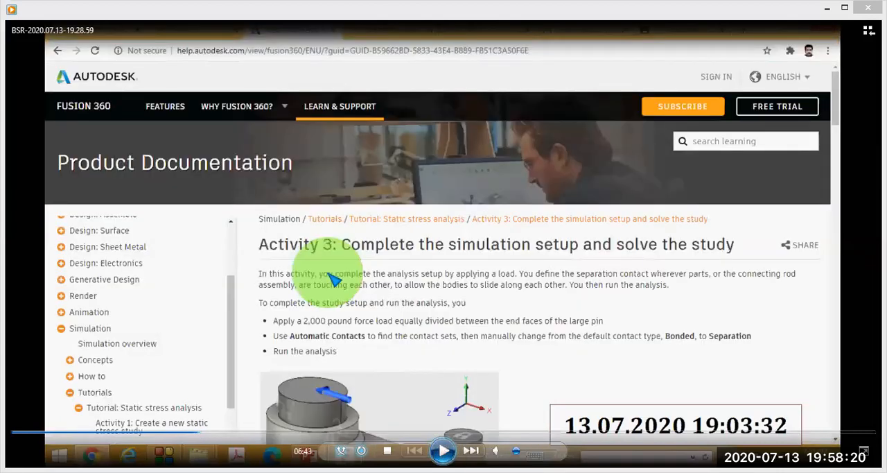
Play the video to the open Loads list, pause at 6:54, circle the list, tick Structural Loads, and clear the marks.
left_click(443, 452)
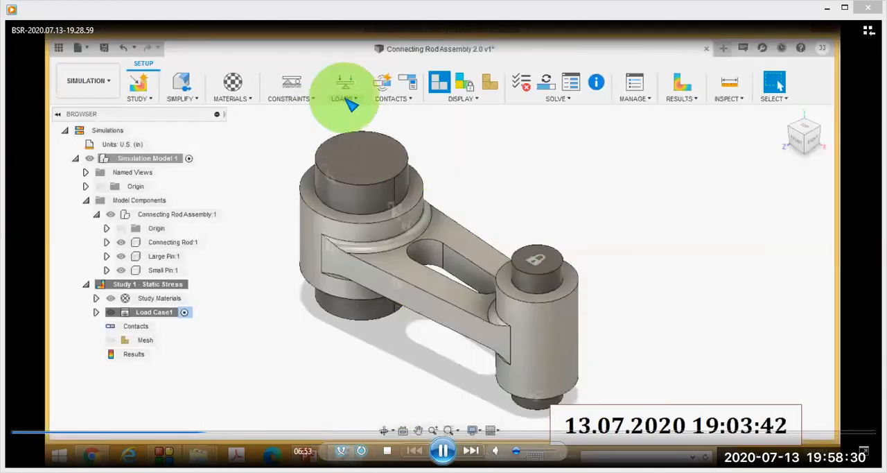
left_click(443, 450)
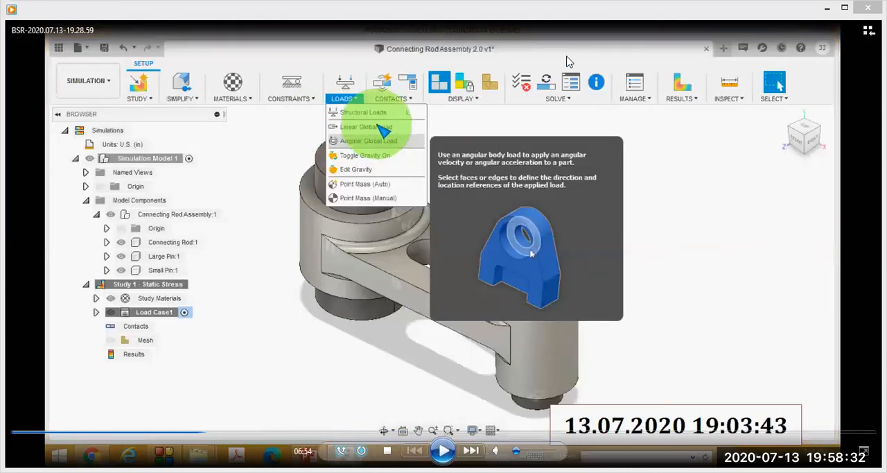
left_click_drag(367, 61, 402, 76)
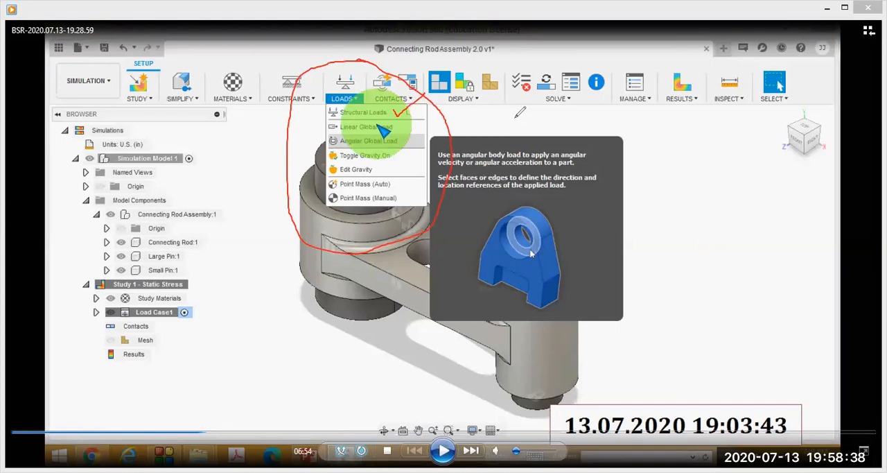
left_click(619, 58)
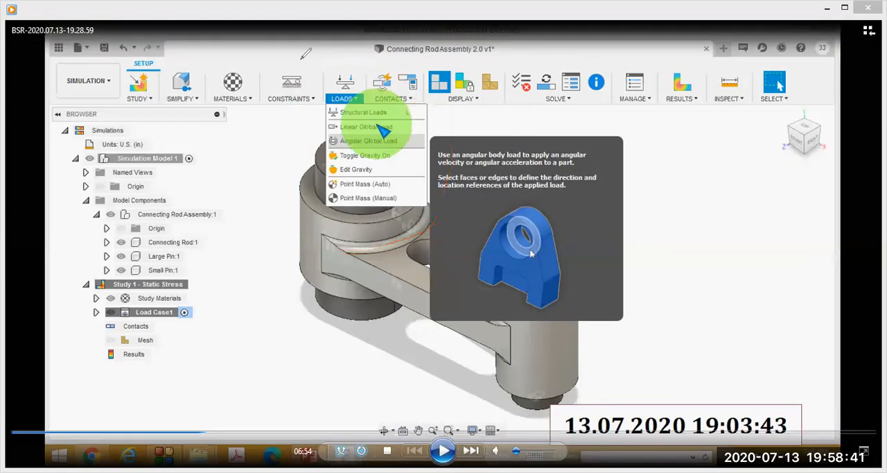
Play the video to the Structural Loads dialog with two target faces, pause at 7:04, and circle the force settings.
left_click(447, 451)
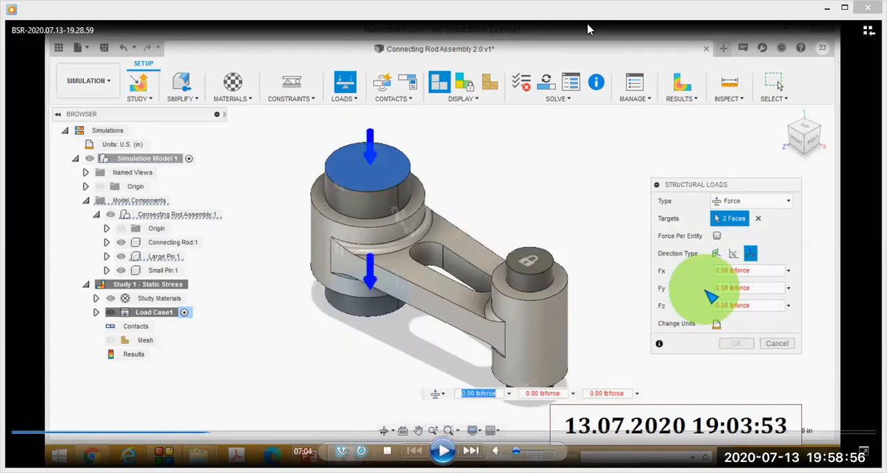
left_click_drag(724, 156, 839, 221)
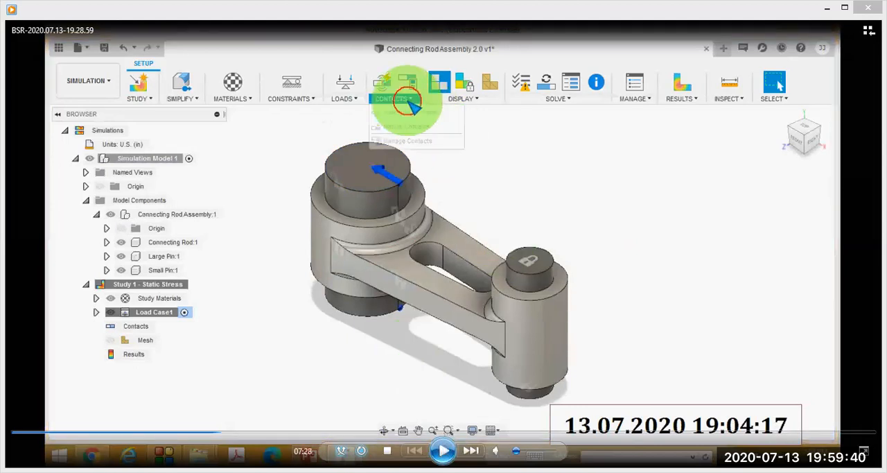
Pause the video at 7:28 on the open Contacts list, play on to the Automatic Contacts dialog, and pause at 7:31.
left_click(443, 450)
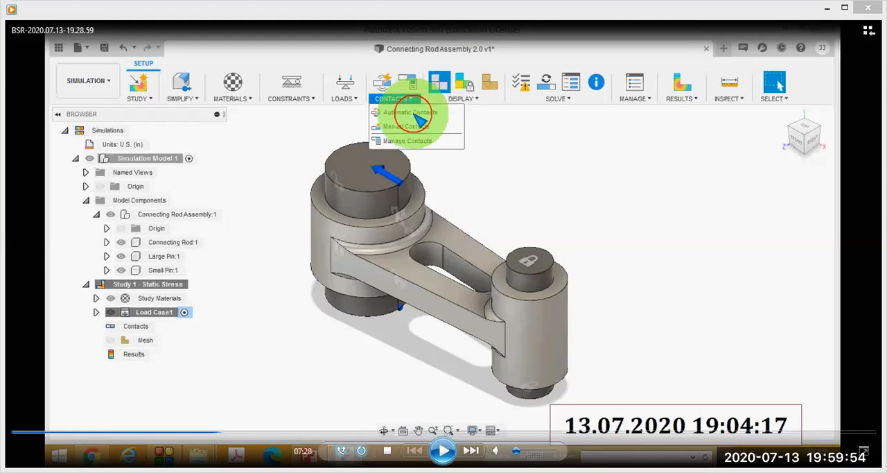
left_click(442, 451)
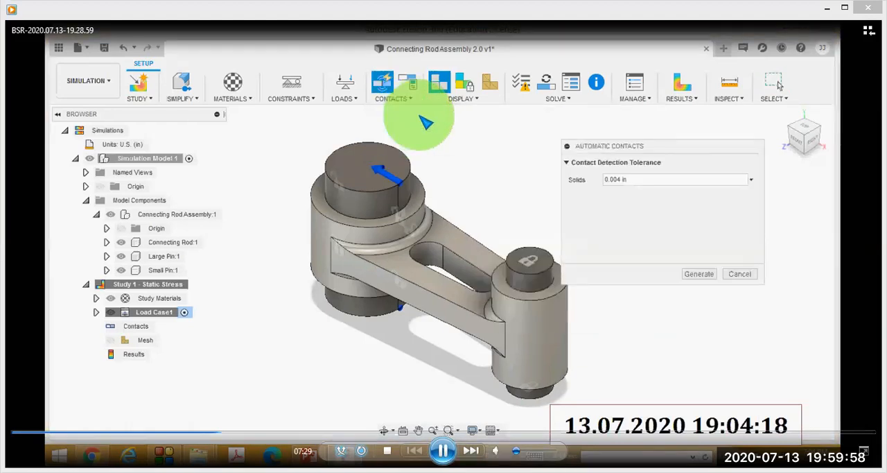
left_click(442, 451)
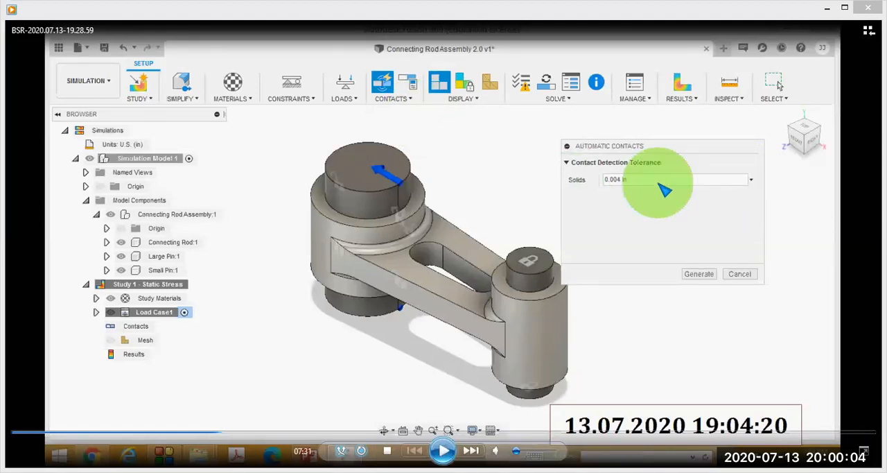
Resume the video, skip ahead through the slides, and pause at 8:13 on the contact conditions phase of the Simulation workflow slide.
left_click(442, 451)
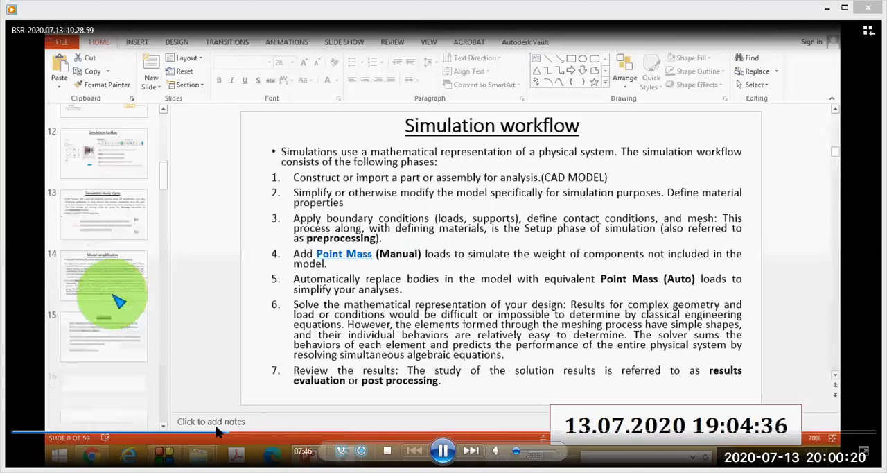
left_click(230, 435)
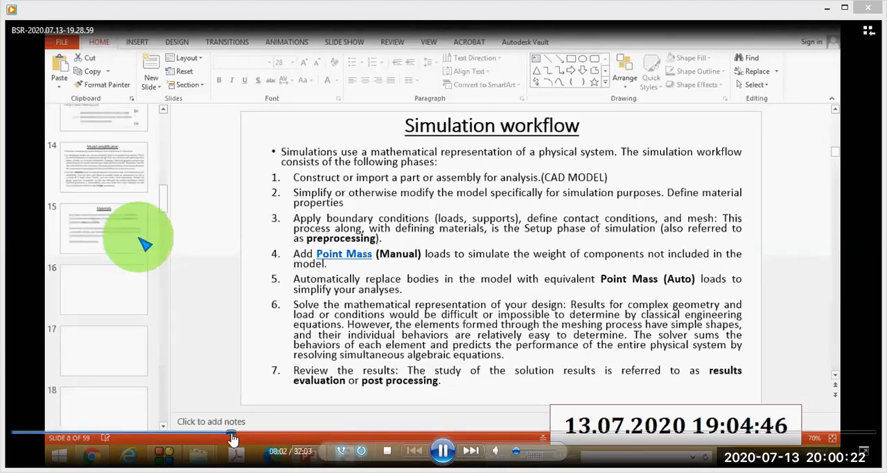
left_click(232, 435)
left_click(240, 436)
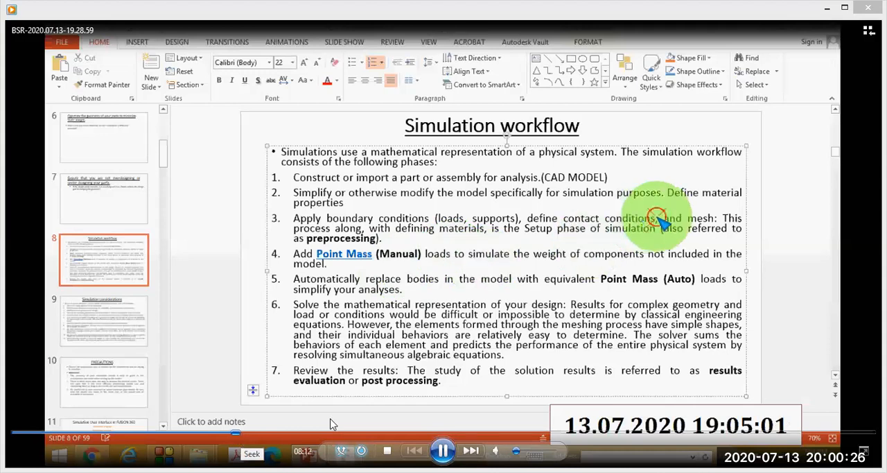
key("space")
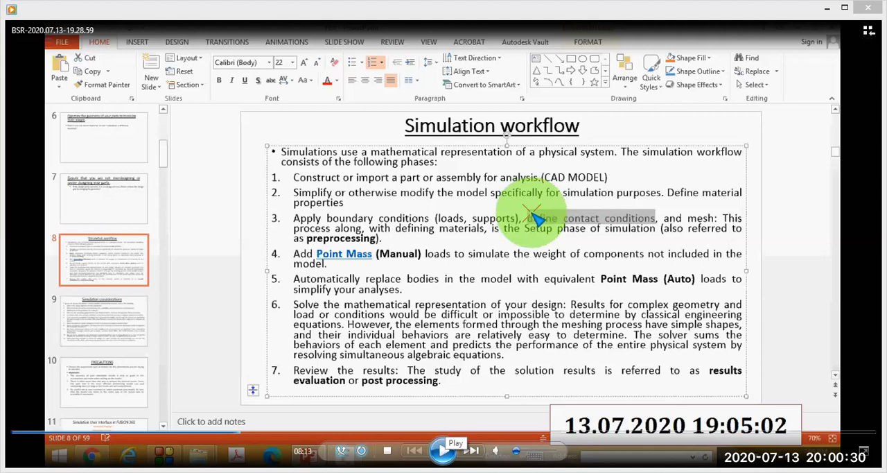
Resume the video, skip ahead to the Contacts Manager, and go back to the open Contacts list at 8:19.
left_click(444, 450)
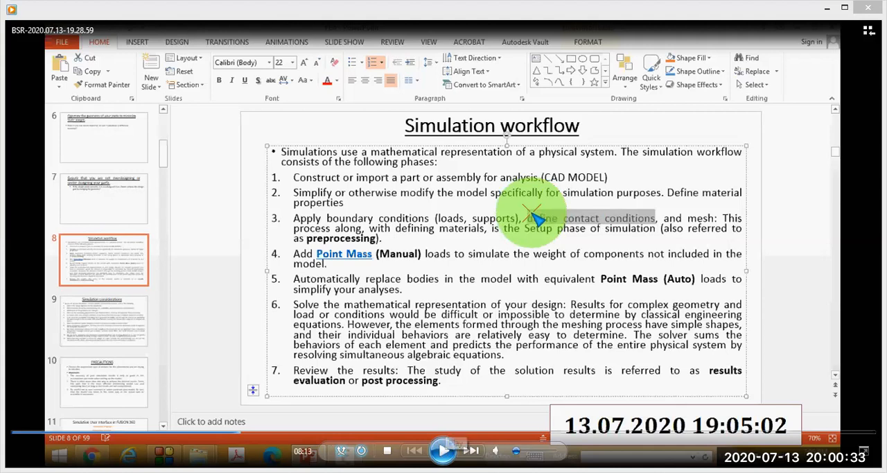
left_click(244, 435)
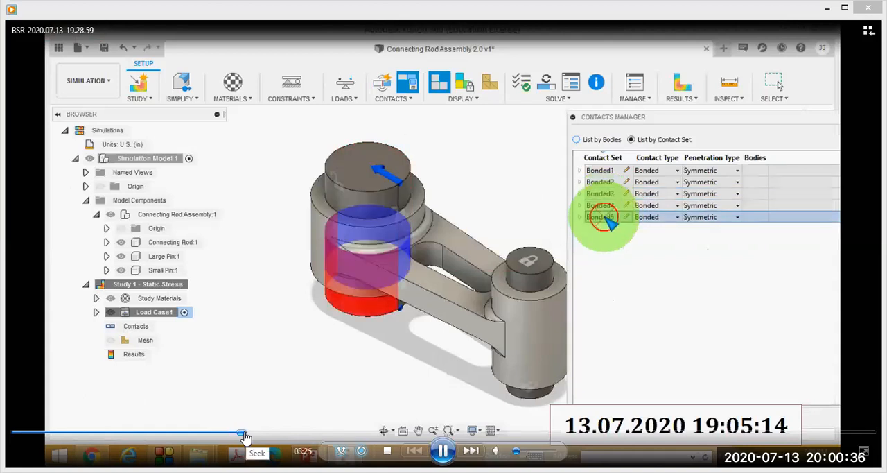
left_click(238, 436)
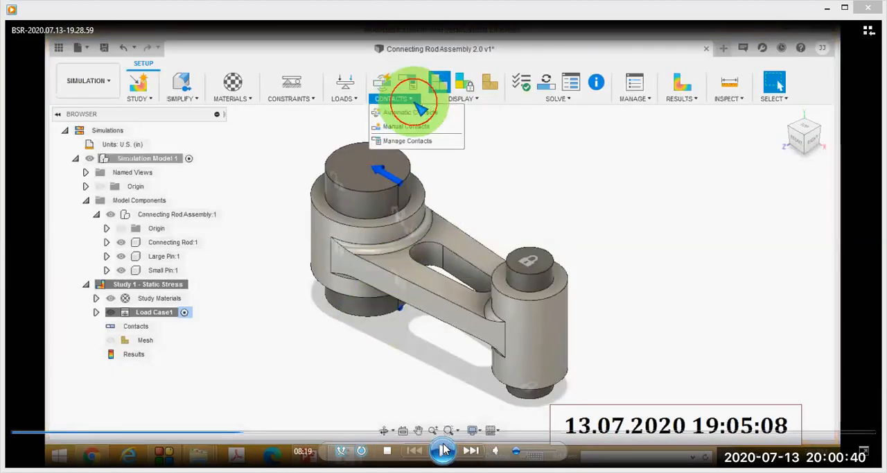
Pause the video at 8:19, circle and tick the options in the open Contacts list, and clear the markings.
left_click(444, 449)
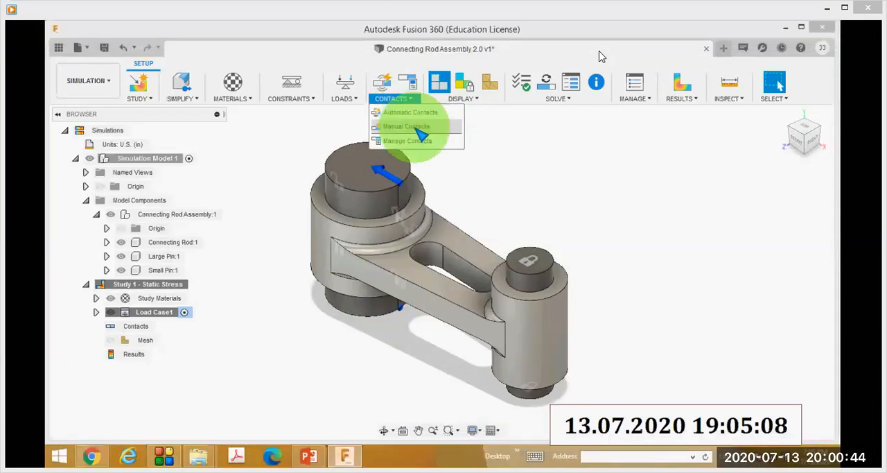
mouse_move(427, 57)
left_mouse_down()
mouse_move(486, 97)
mouse_move(395, 68)
left_mouse_up()
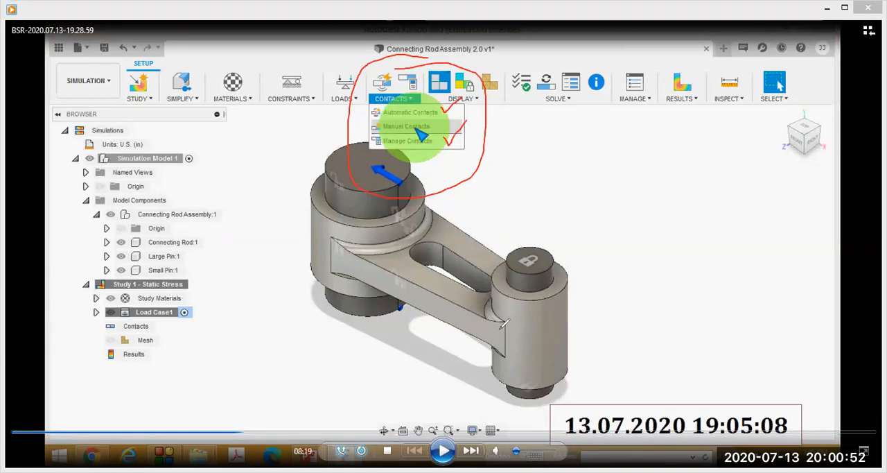
left_click(592, 87)
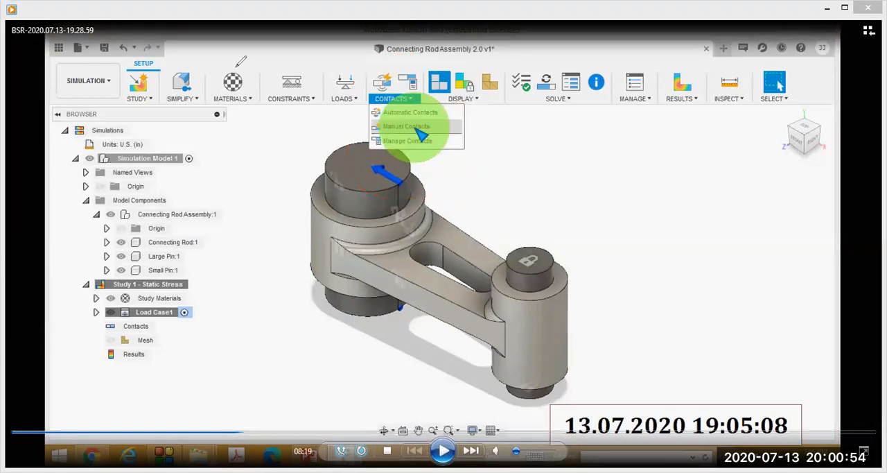
Play the video to the open Contact Type list in the Contacts Manager, pause at 8:31, and resume playback.
left_click(444, 450)
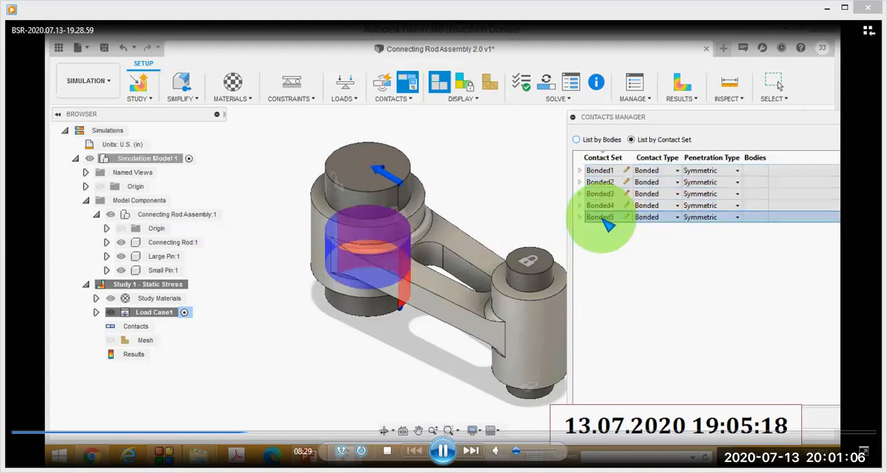
key("ctrl+p")
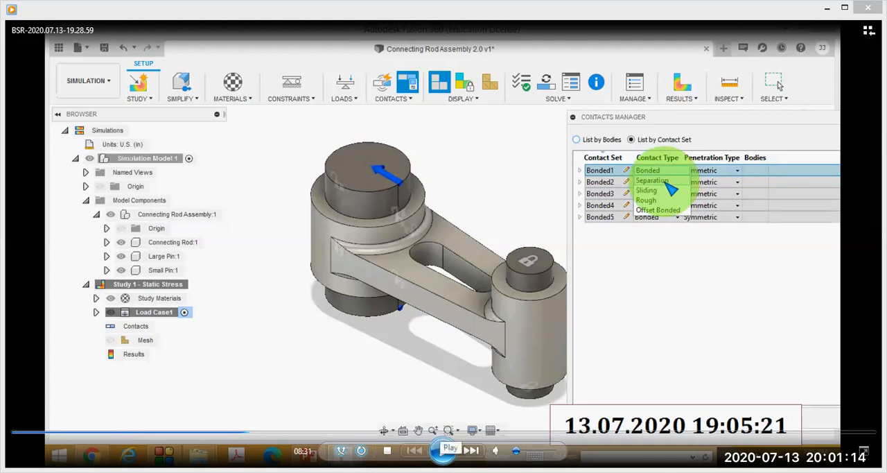
left_click(445, 450)
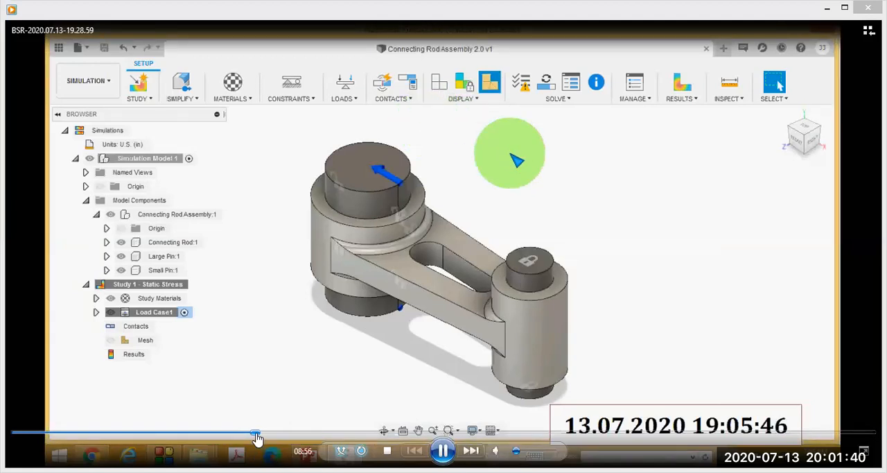
Skip the video ahead past the mesh generation and pause at 10:01 on the Solve dialog.
left_click(258, 435)
left_click(265, 435)
left_click(269, 434)
left_click(277, 435)
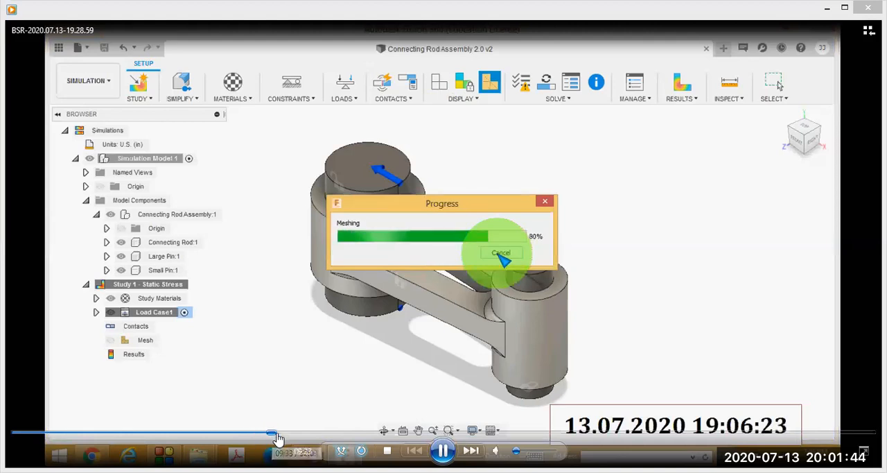
left_click(280, 435)
left_click(283, 434)
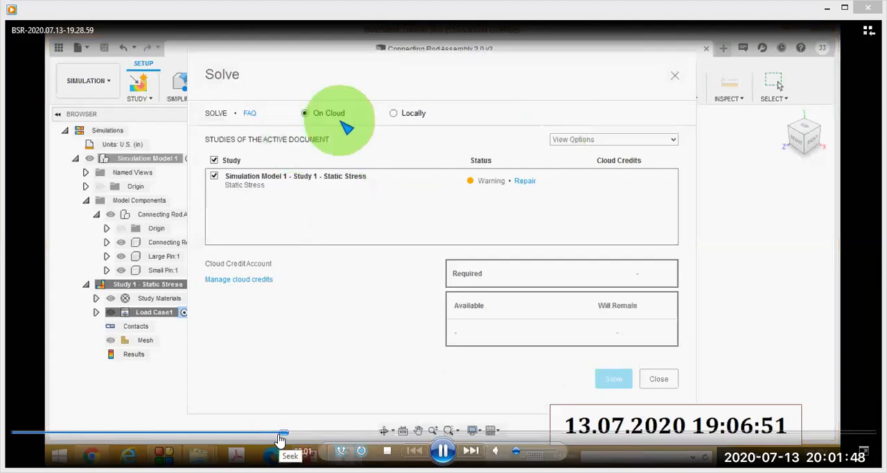
left_click(280, 435)
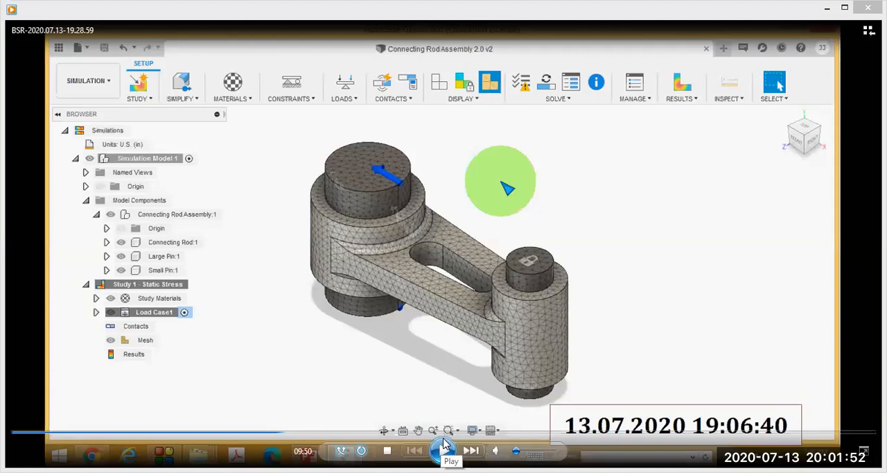
left_click(284, 433)
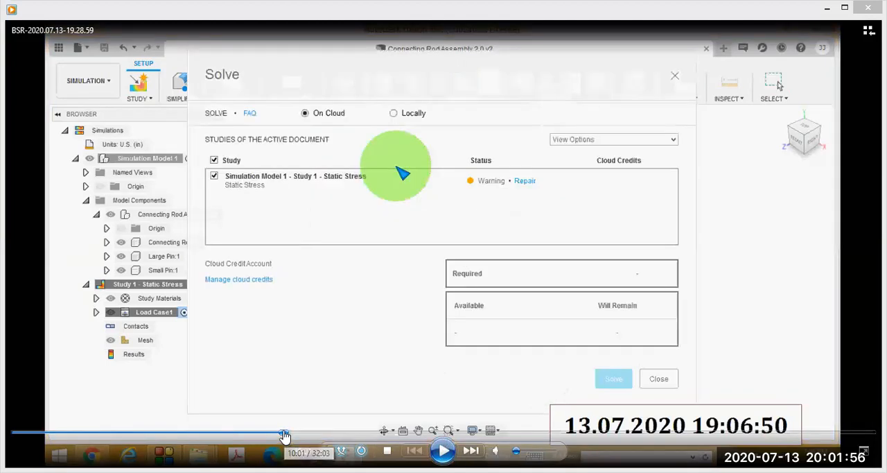
left_click(282, 433)
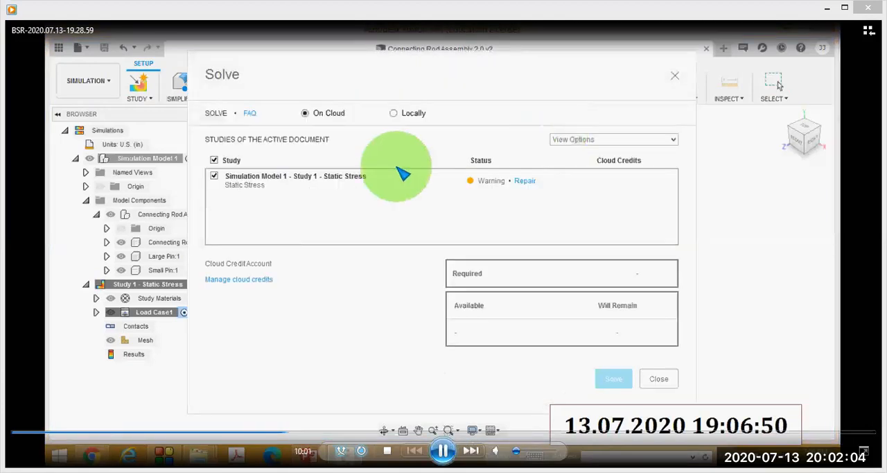
key("space")
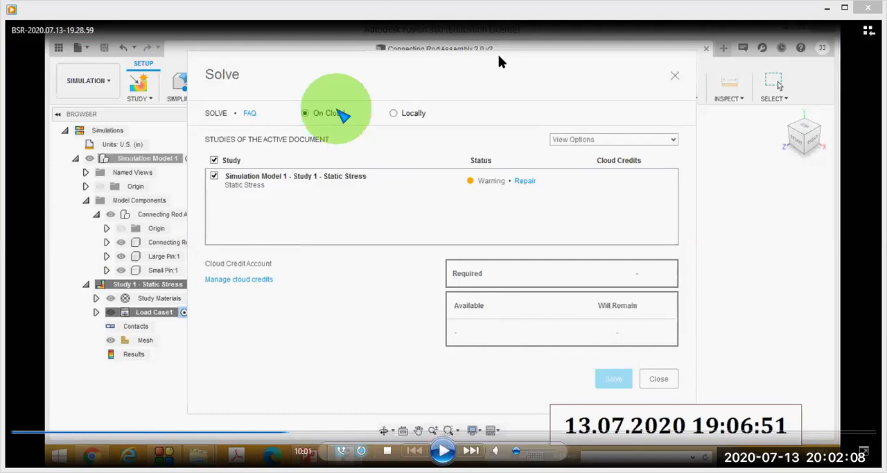
Circle the Solve title, the On Cloud and Locally options, and the Cloud Credit Account entry, and clear the markings.
left_click_drag(243, 67, 232, 66)
mouse_move(351, 93)
left_mouse_down()
mouse_move(291, 115)
mouse_move(373, 115)
mouse_move(322, 89)
left_mouse_up()
mouse_move(418, 89)
left_mouse_down()
mouse_move(420, 129)
mouse_move(410, 82)
left_mouse_up()
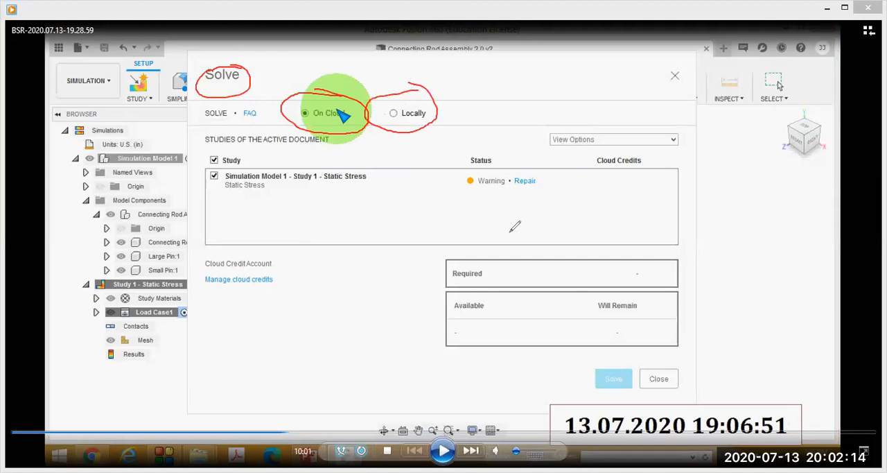
mouse_move(262, 234)
left_mouse_down()
mouse_move(197, 286)
mouse_move(295, 280)
mouse_move(263, 237)
left_mouse_up()
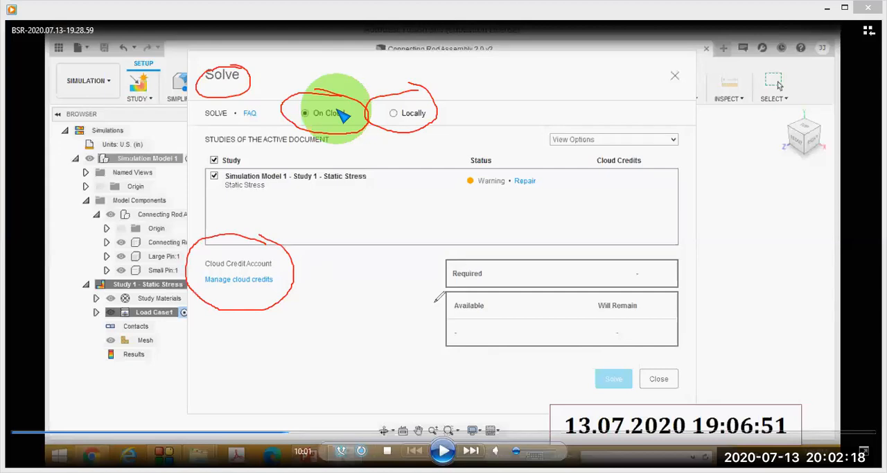
key("Escape")
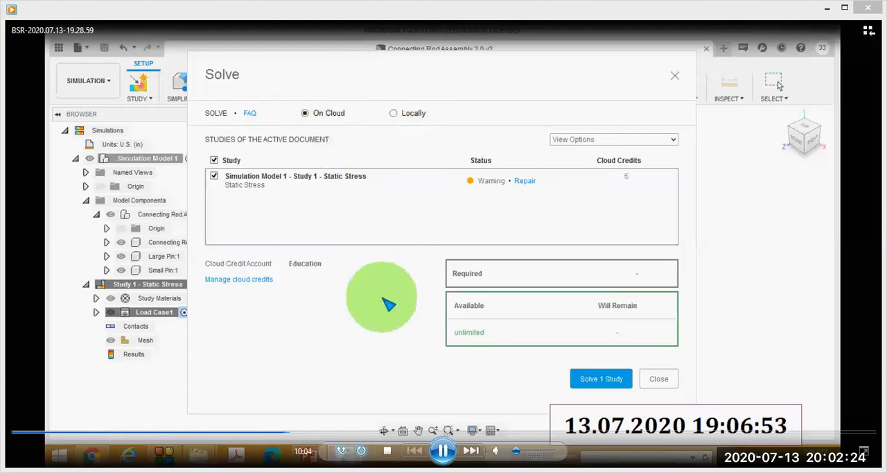
Pause the video at 10:06, circle the Solve 1 Study and Close options, clear the circle, and resume playback.
left_click(443, 451)
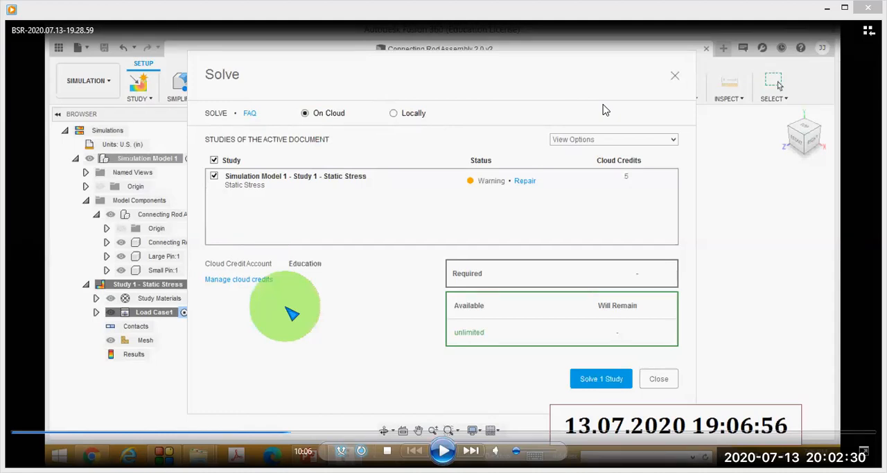
left_click_drag(554, 337, 621, 339)
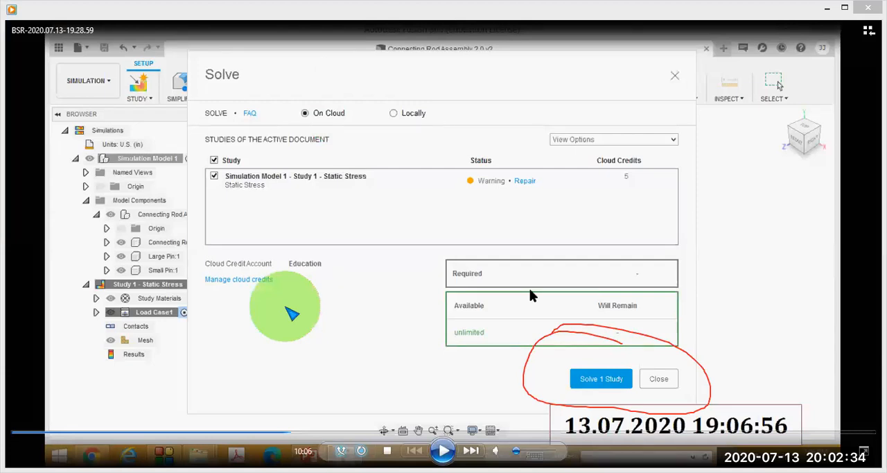
key("Escape")
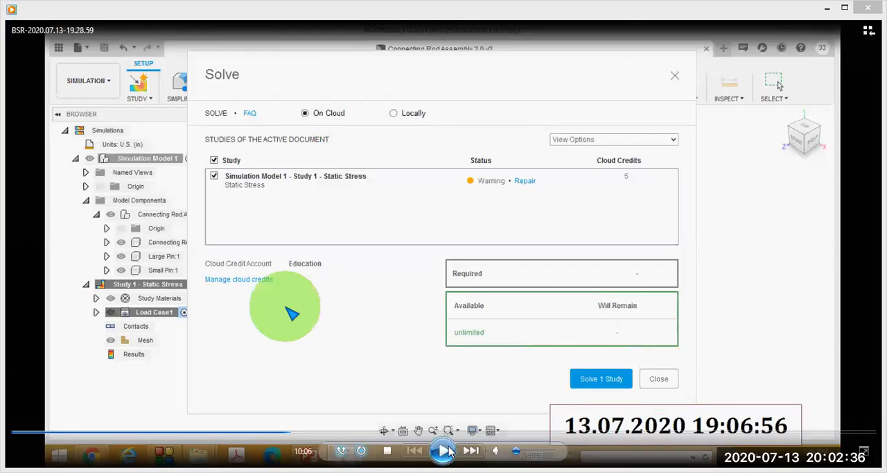
left_click(445, 451)
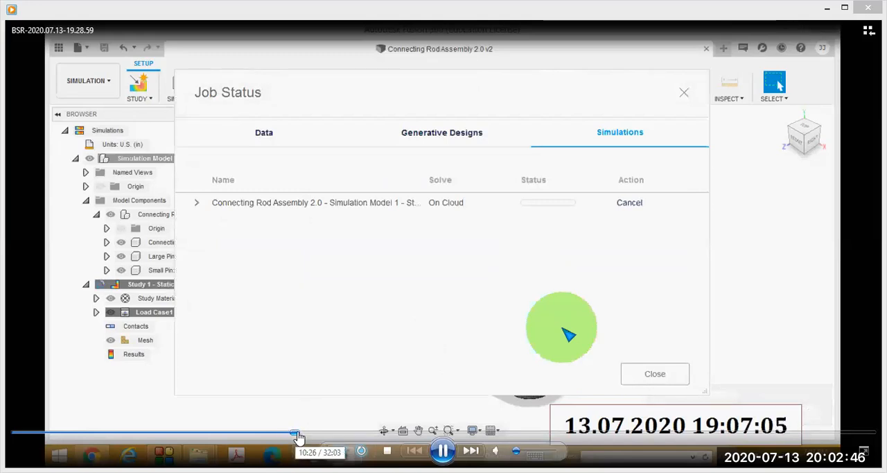
Skip the video ahead past the cloud solve to the completed job in the Job Status dialog and pause.
left_click(298, 433)
left_click_drag(300, 437, 454, 434)
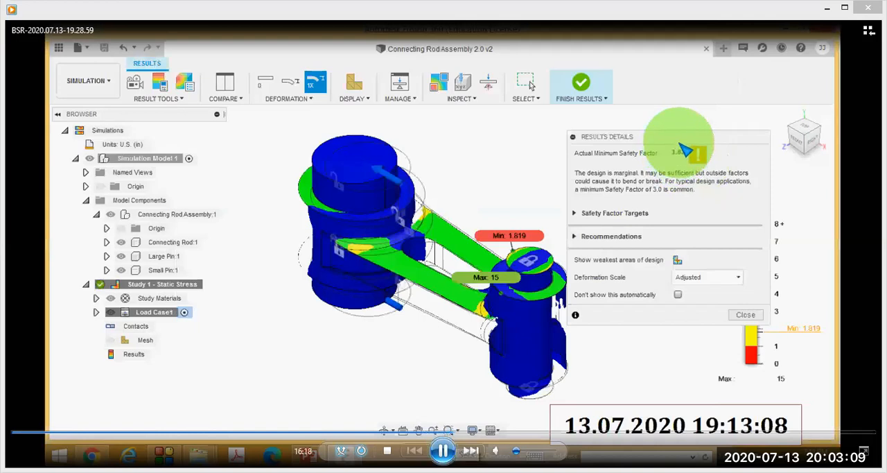
left_click(445, 450)
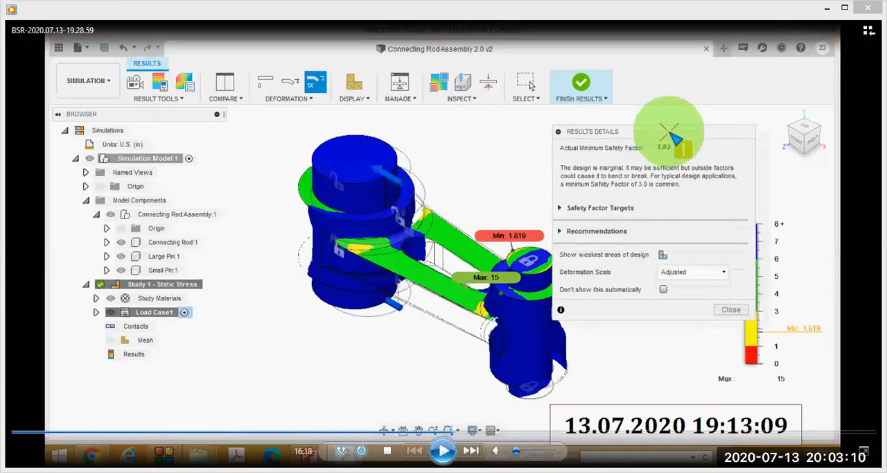
Skip ahead past the Results Details to the open stress component list at 17:17, circle the list, and clear the circle.
left_click(458, 434)
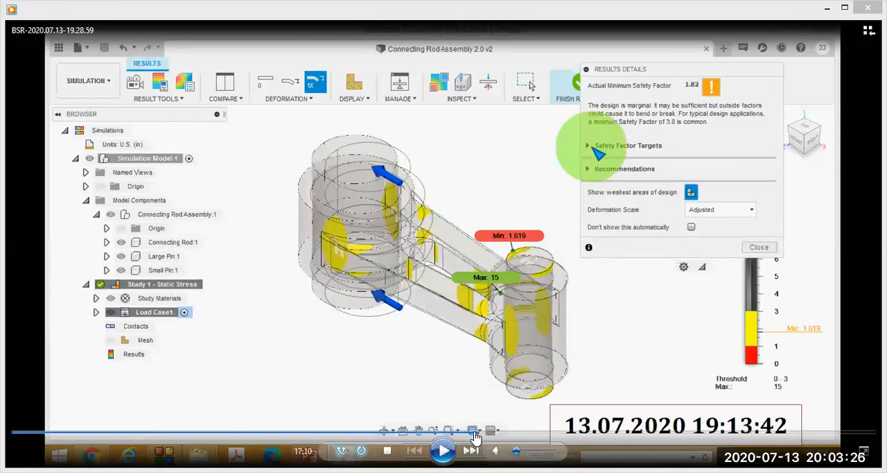
left_click(476, 434)
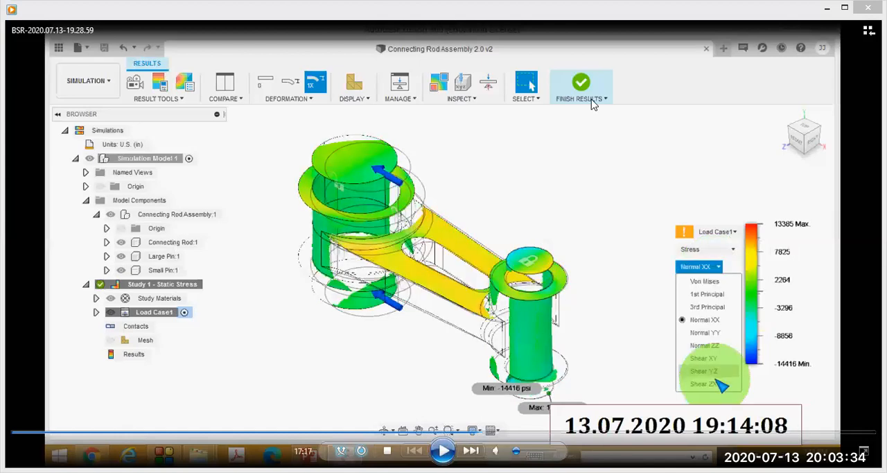
left_click_drag(734, 222, 758, 242)
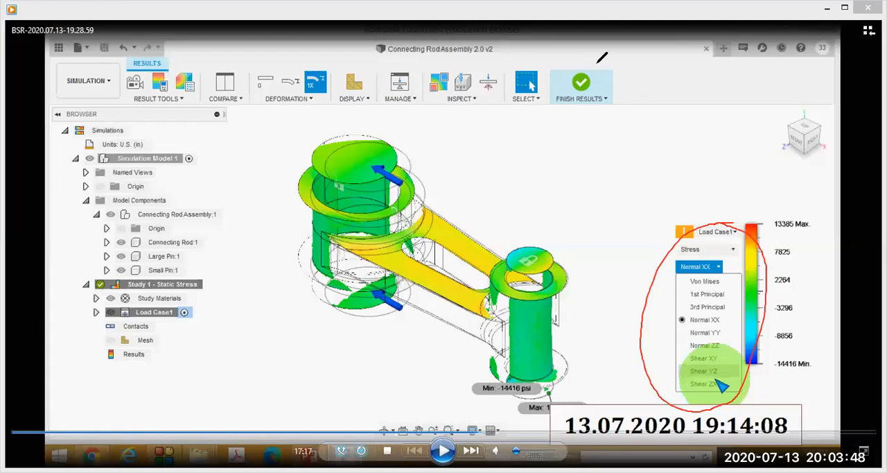
key("ctrl+z")
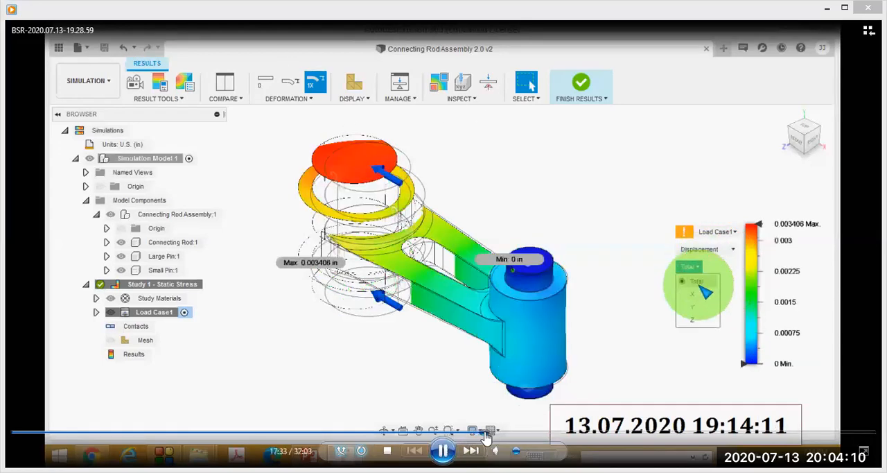
Skip the video ahead through the strain, contact pressure and animation results to the banded Von Mises stress plot at 18:42.
left_click(491, 434)
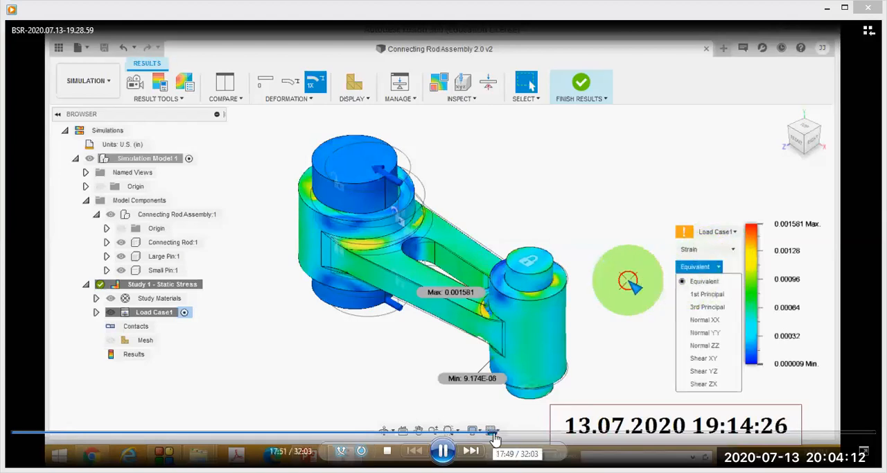
left_click(503, 434)
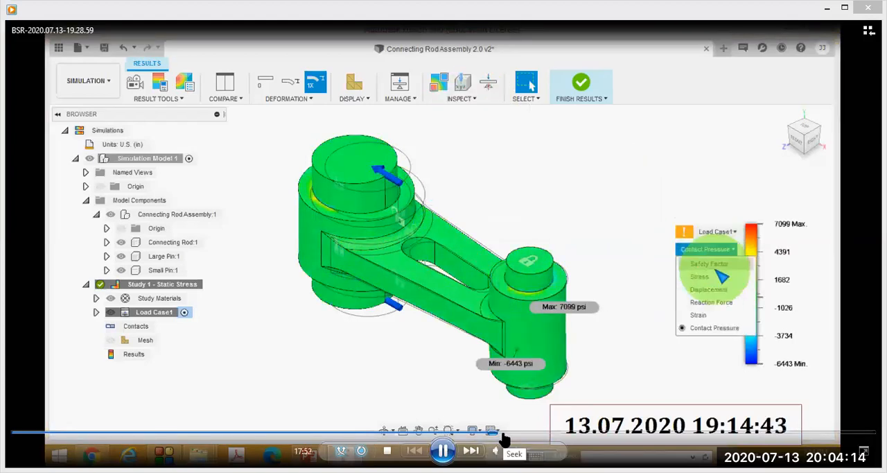
left_click(504, 434)
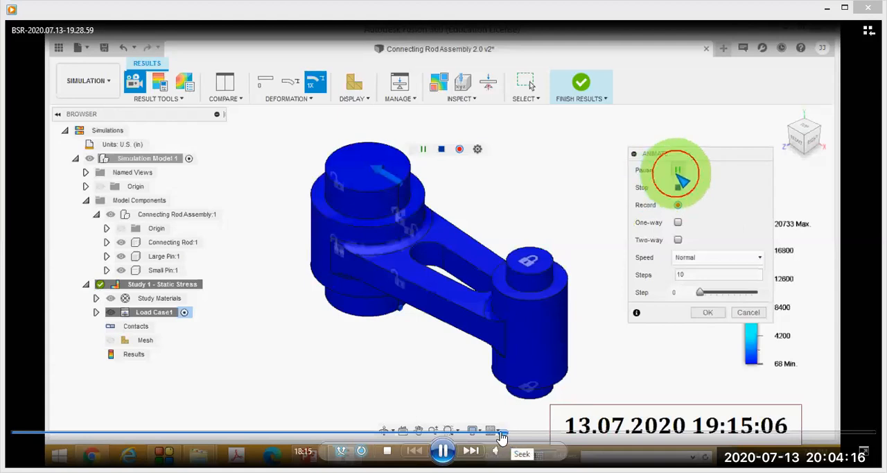
left_click(499, 434)
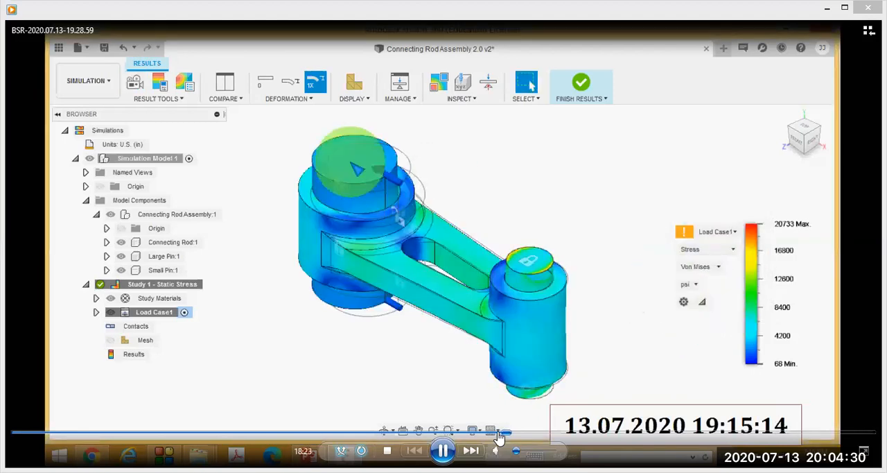
left_click(513, 434)
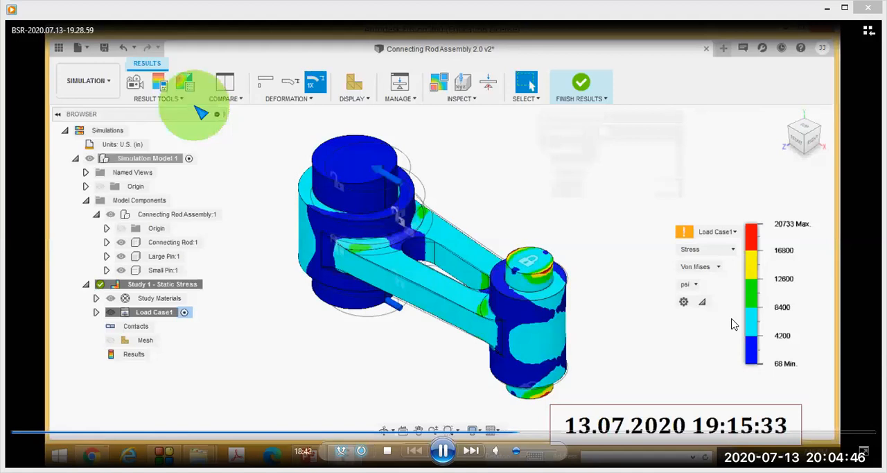
Skip the video ahead past the Activity 5 documentation page to the Study 2 - Static Stress Settings dialog at 20:13.
left_click(521, 435)
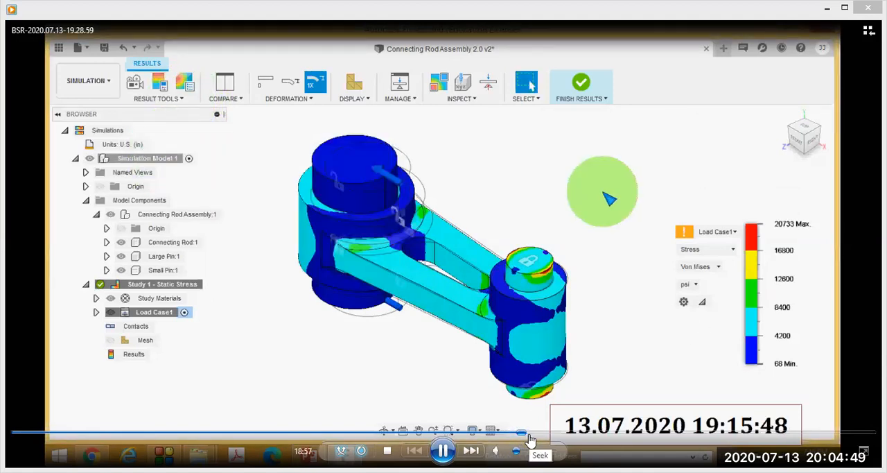
left_click(530, 436)
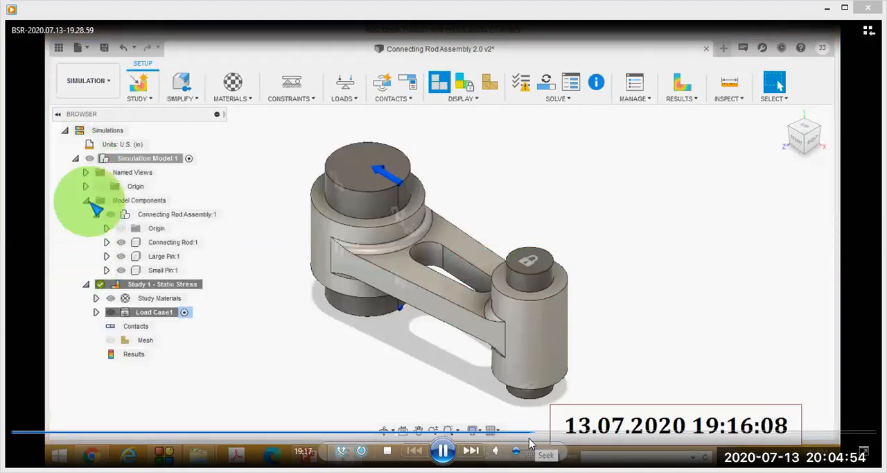
left_click(537, 437)
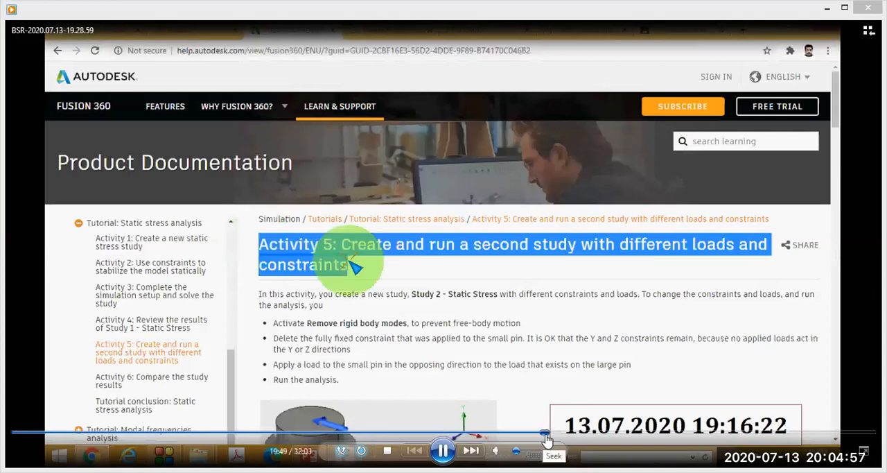
left_click(551, 438)
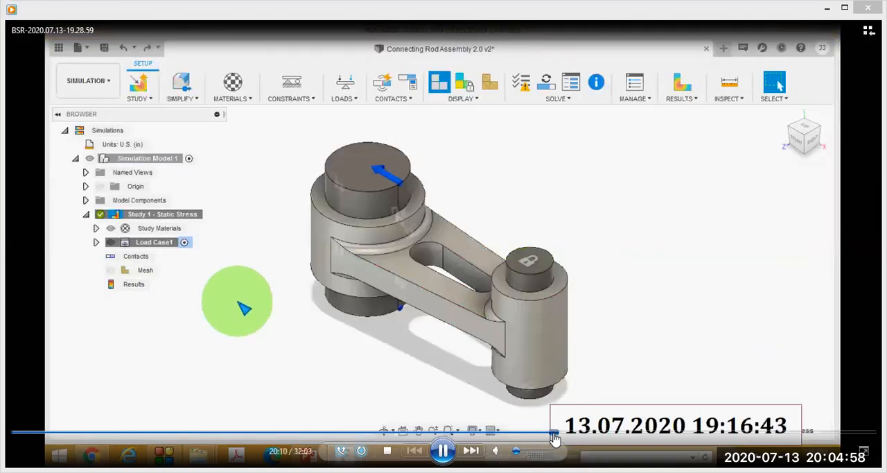
left_click(556, 438)
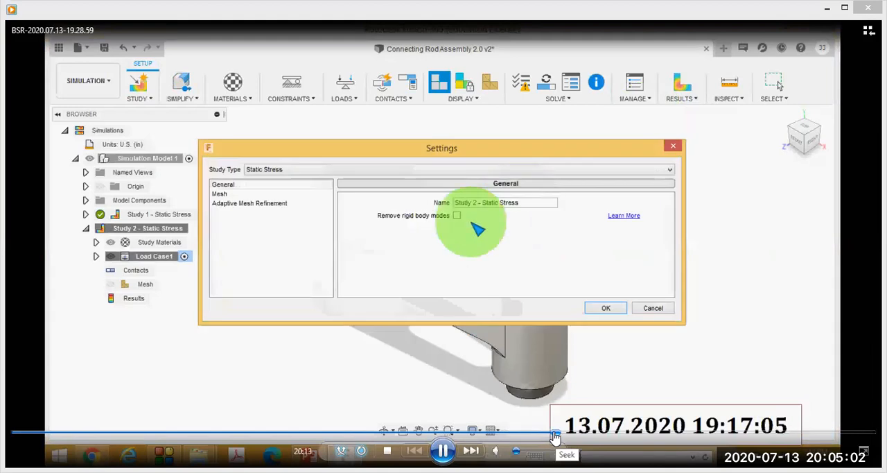
Rewind the video to the open Study 1 context menu at 19:49, pause, circle the menu and Clone Study, and clear the marks.
left_click(547, 435)
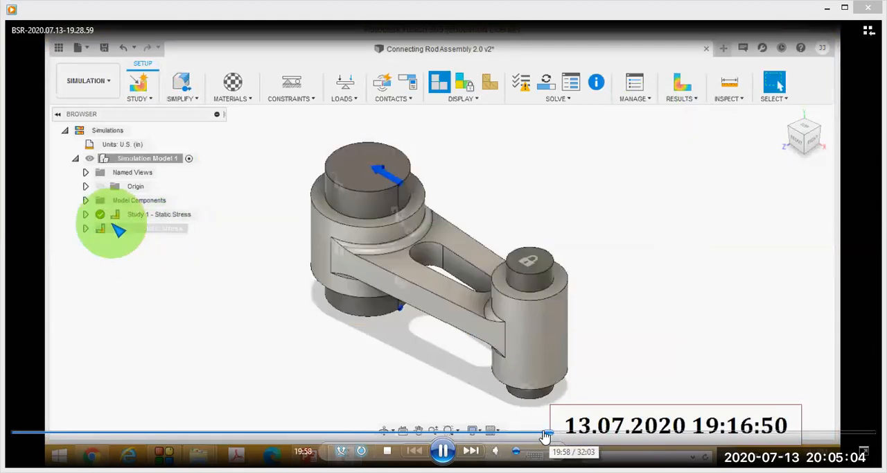
left_click(541, 435)
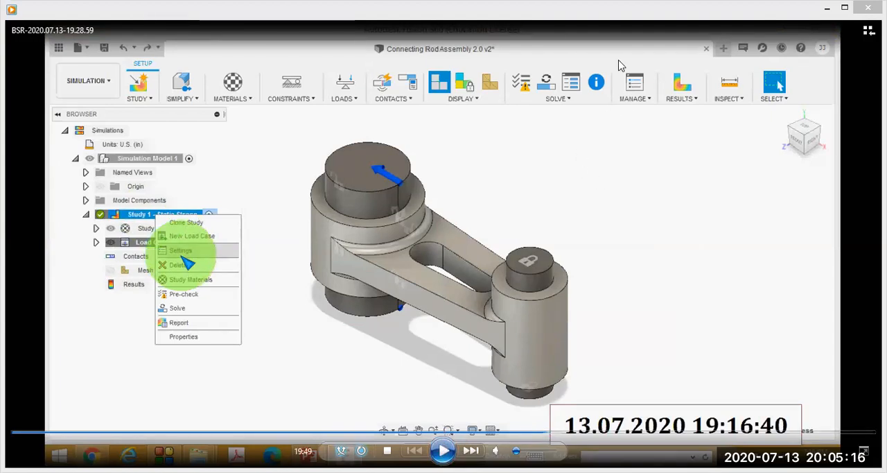
left_click_drag(168, 191, 320, 241)
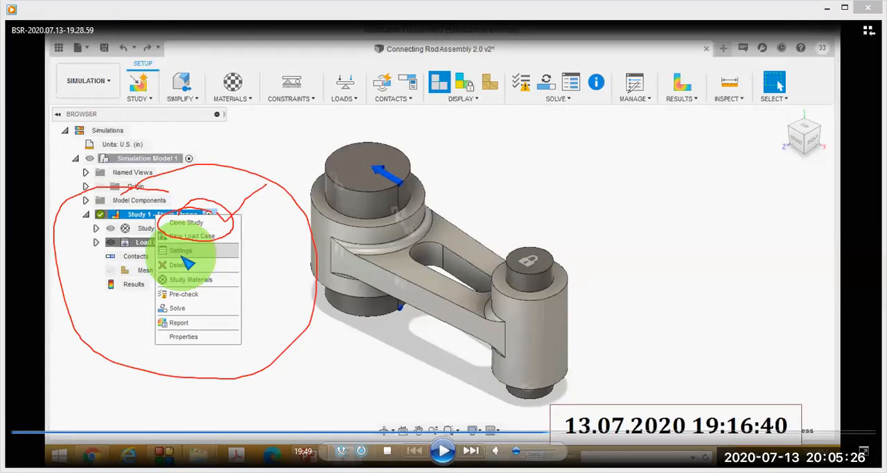
left_click(637, 72)
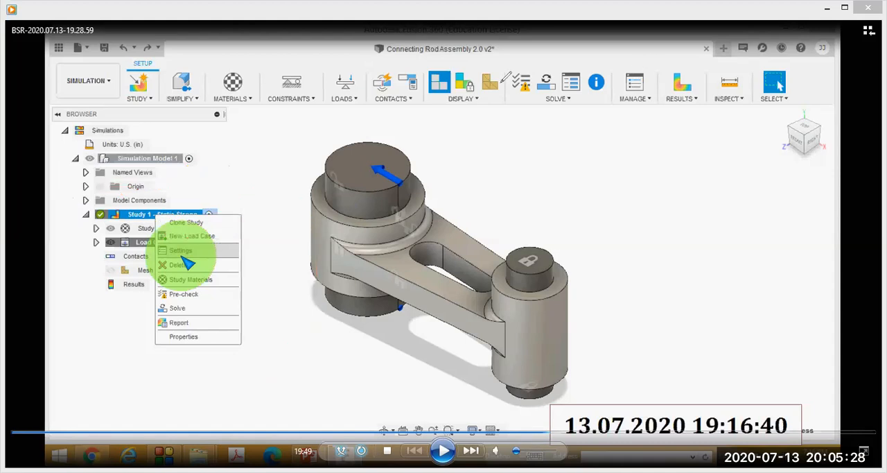
Skip the video ahead to the Study 2 Settings dialog with Remove rigid body modes enabled at 20:15, and replay that part.
left_click(540, 427)
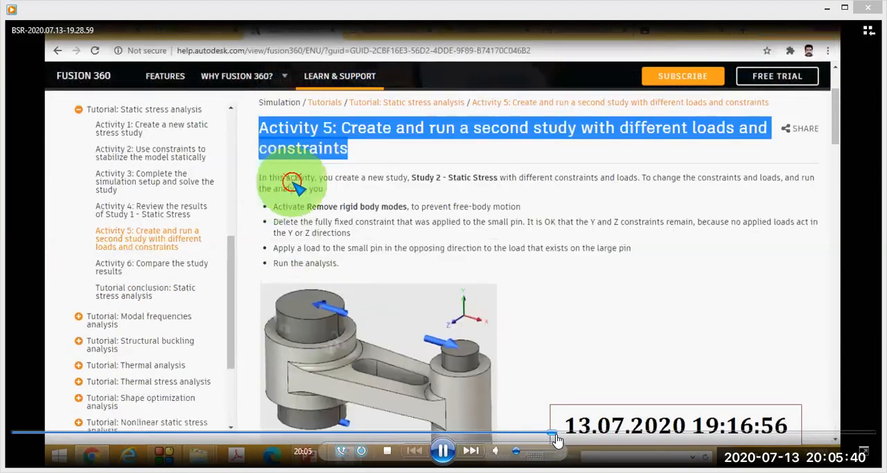
left_click(558, 435)
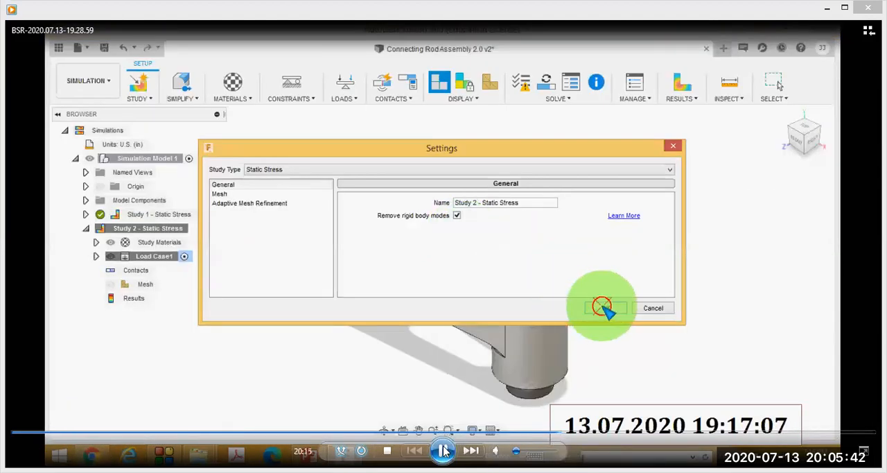
left_click(461, 268)
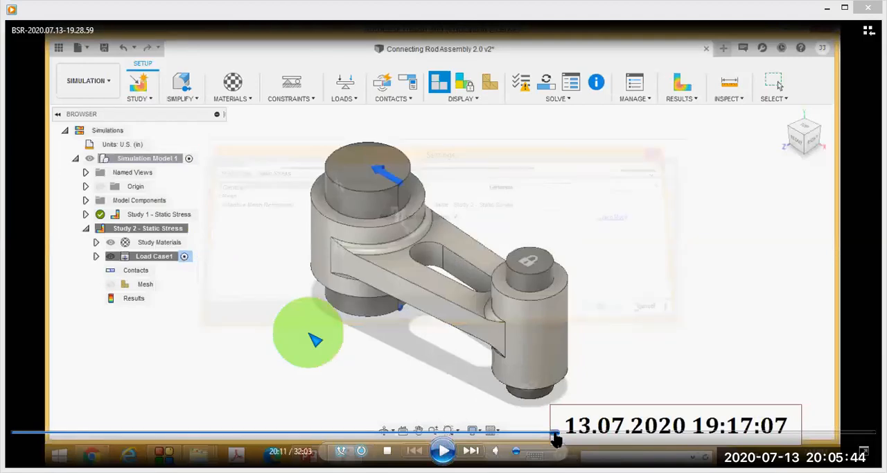
left_click(553, 435)
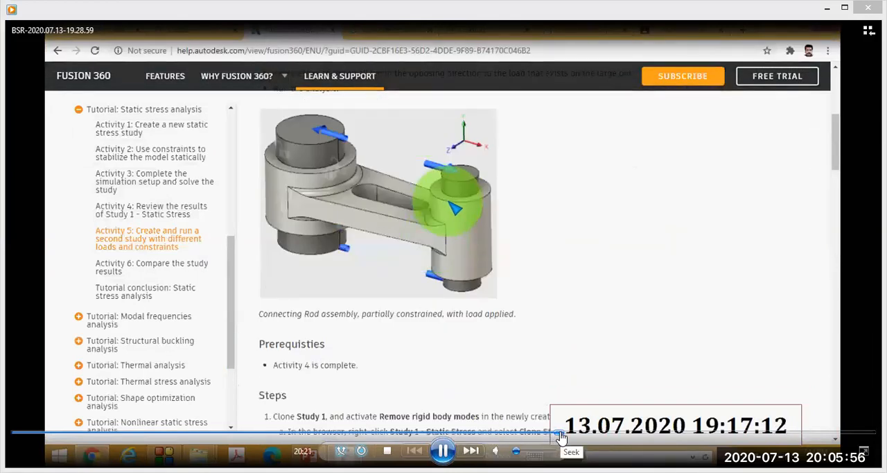
Skip the video ahead through the Study 2 structural load setup to the running cloud solve in the Job Status dialog at 21:29.
left_click(564, 434)
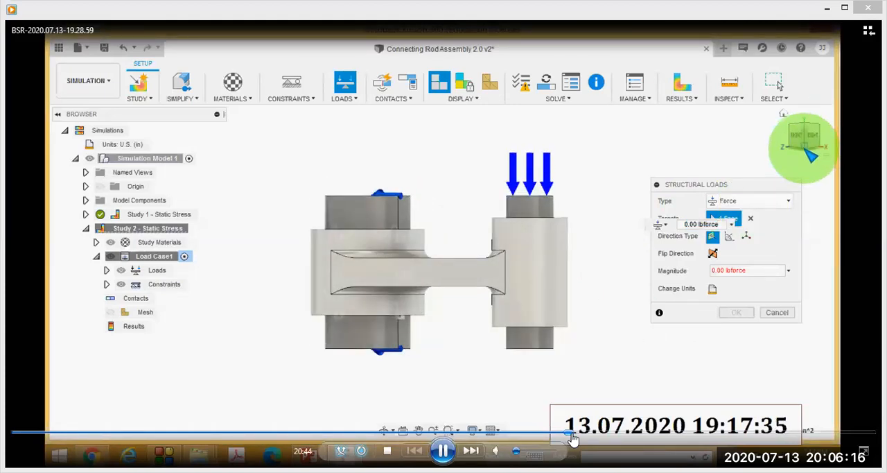
left_click(572, 437)
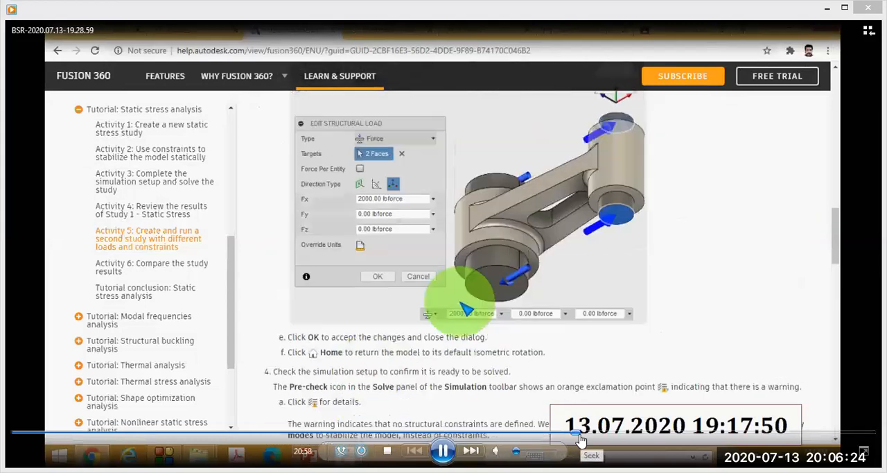
left_click(589, 440)
left_click(589, 436)
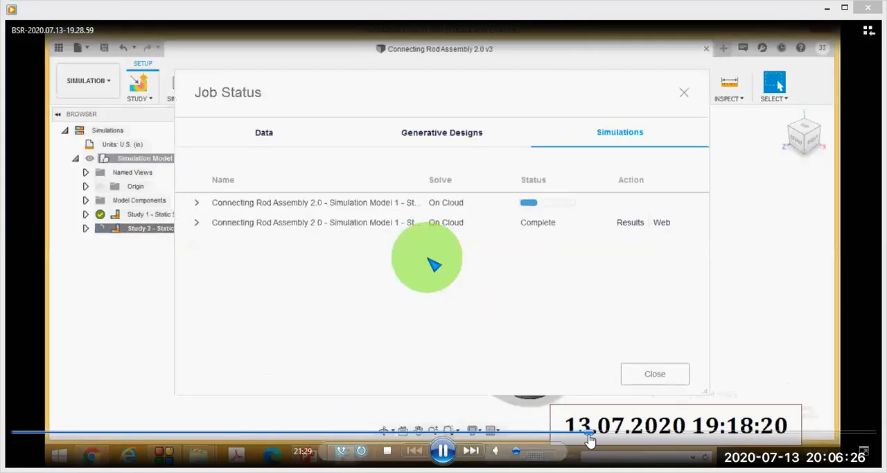
Skip the video ahead past the Study 2 cloud solve and the closing of Job Status to the model view at 29:41.
left_click(601, 436)
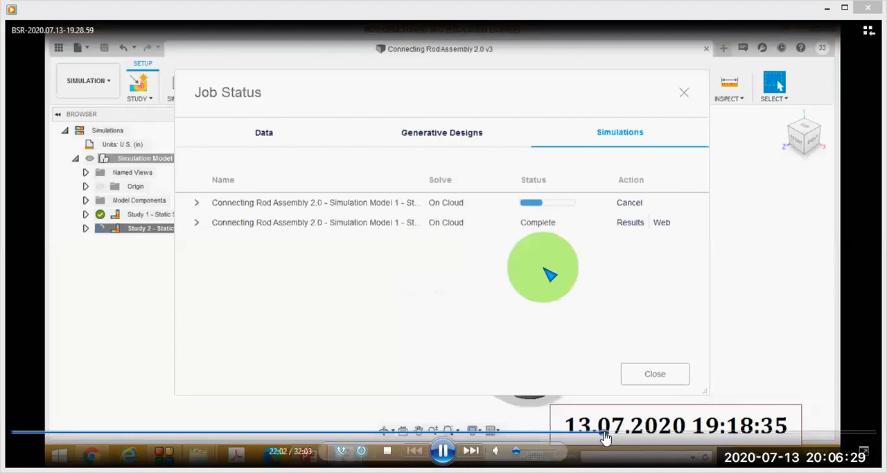
left_click(614, 435)
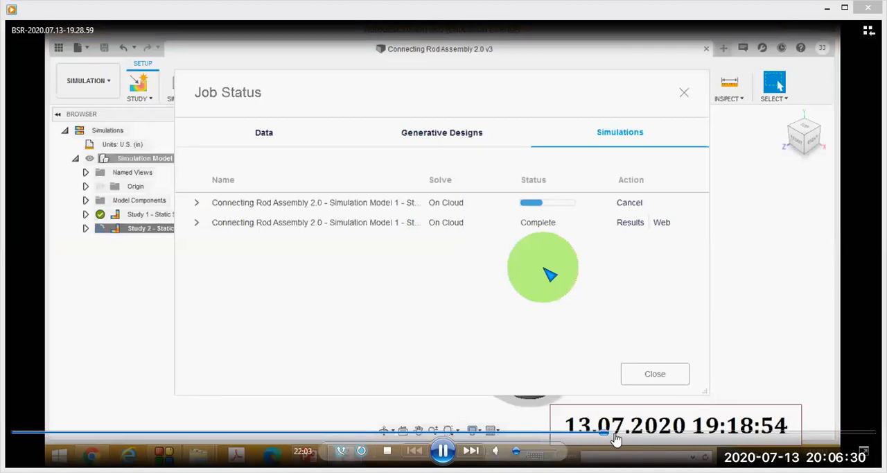
left_click(624, 435)
left_click(639, 435)
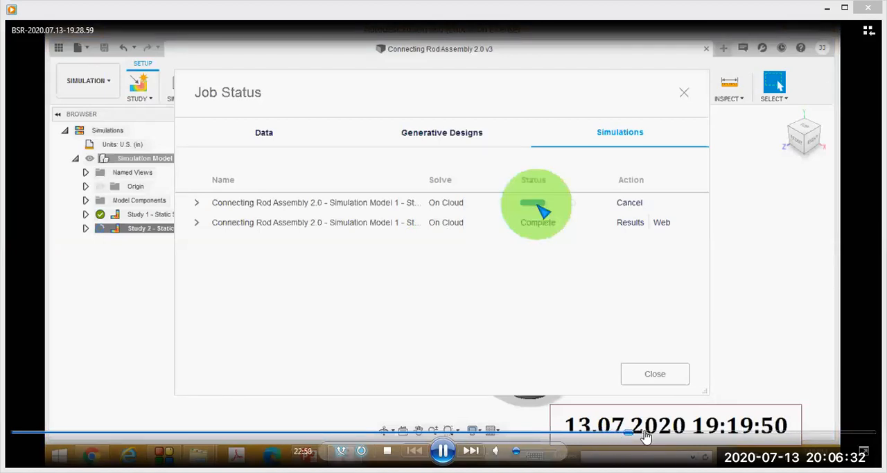
left_click(655, 435)
left_click(664, 436)
left_click(681, 437)
left_click(690, 437)
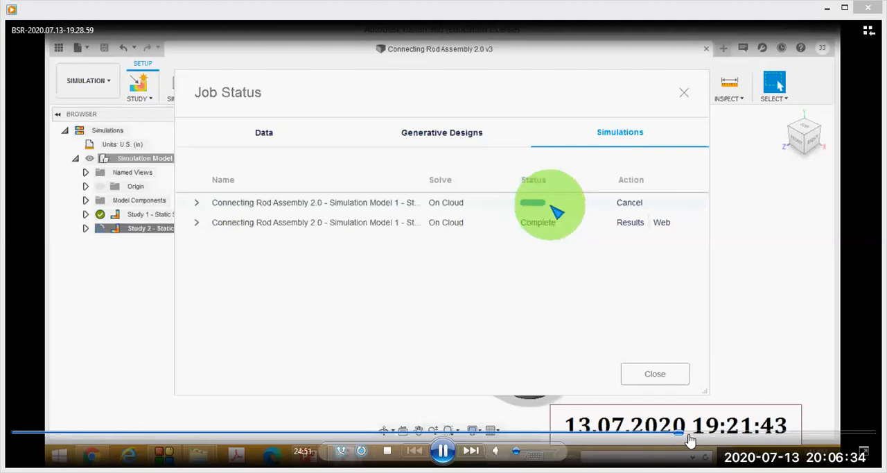
left_click(701, 436)
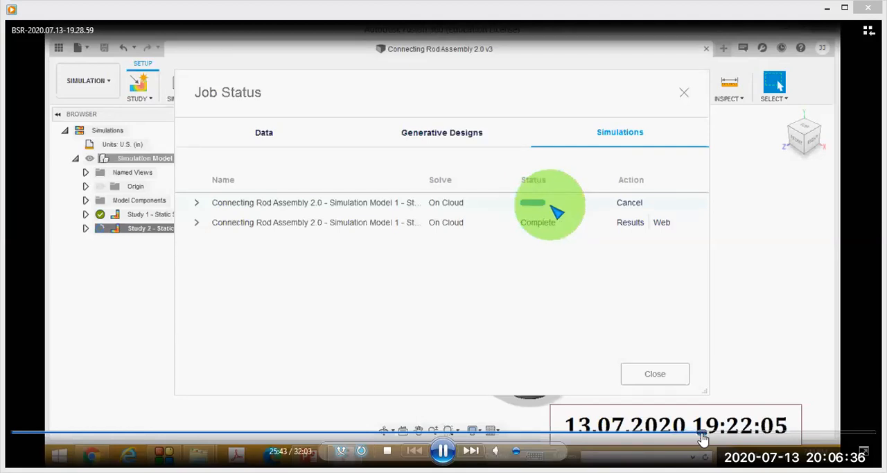
left_click(732, 437)
left_click(747, 436)
left_click(759, 437)
left_click(770, 436)
left_click(783, 437)
left_click(794, 436)
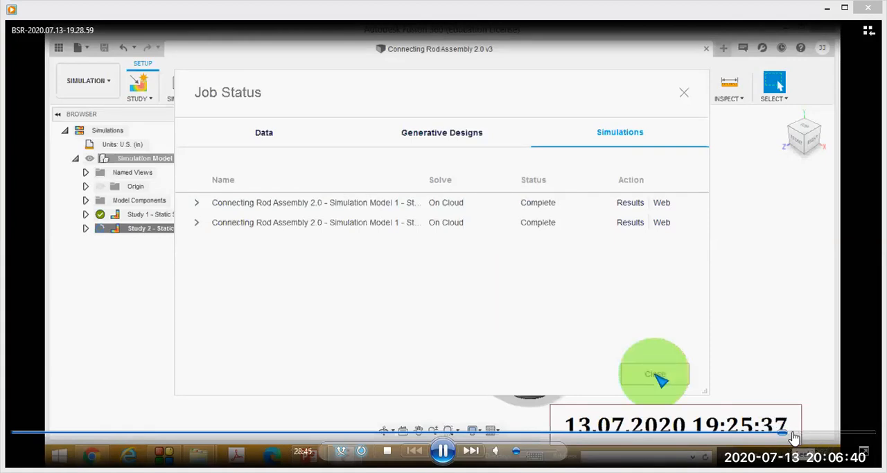
left_click(796, 437)
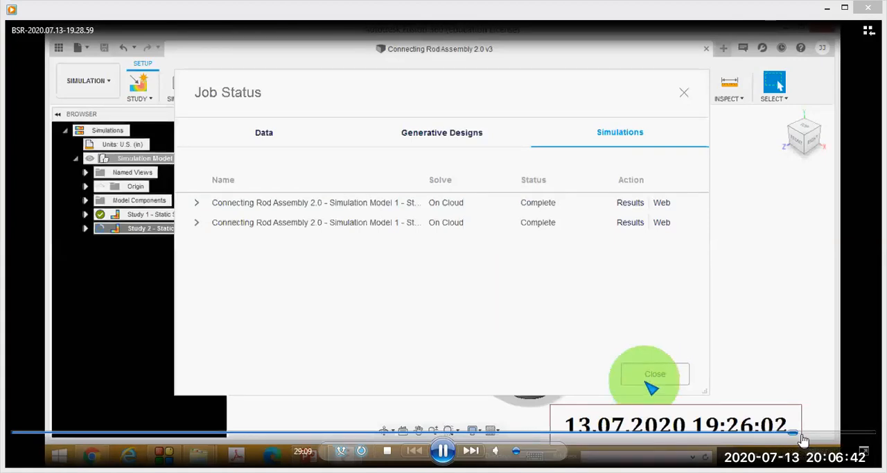
left_click(802, 437)
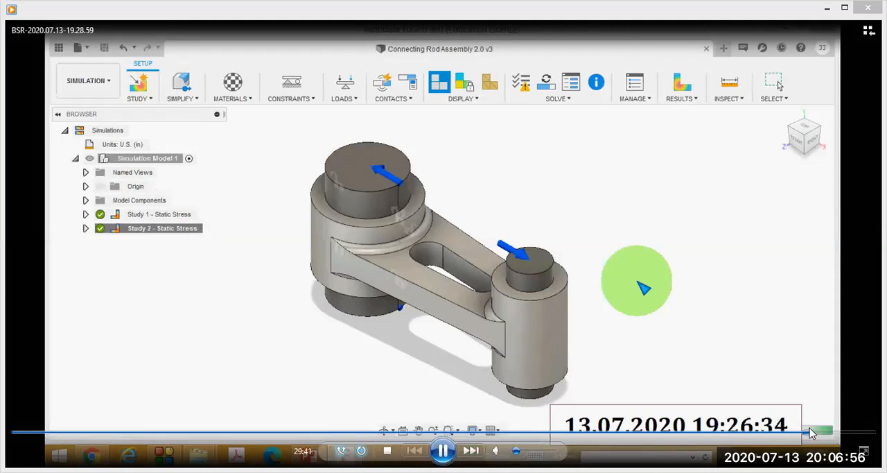
Skip the video ahead to the Study 2 strain plot at 30:59, pause, circle the Compare command, and clear the marks.
left_click_drag(812, 433, 844, 440)
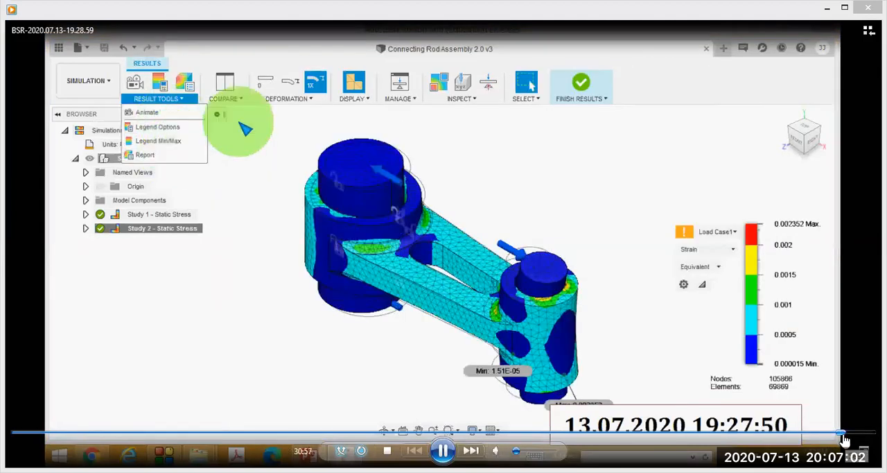
left_click(444, 450)
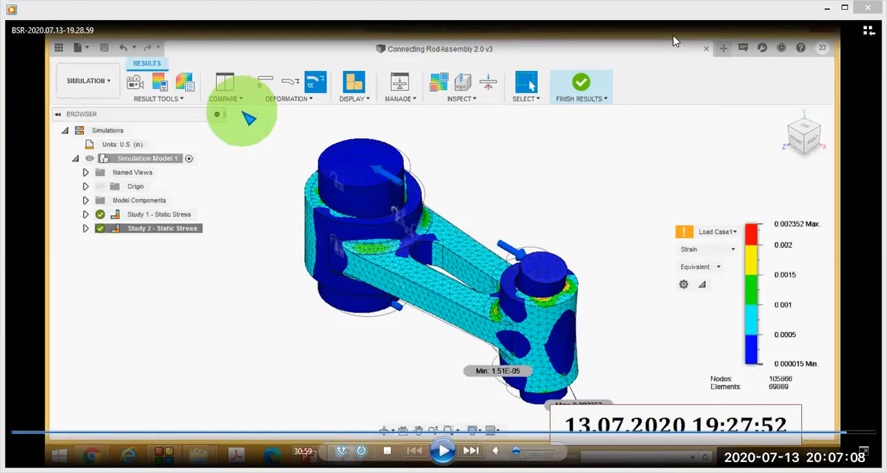
left_click_drag(228, 48, 264, 117)
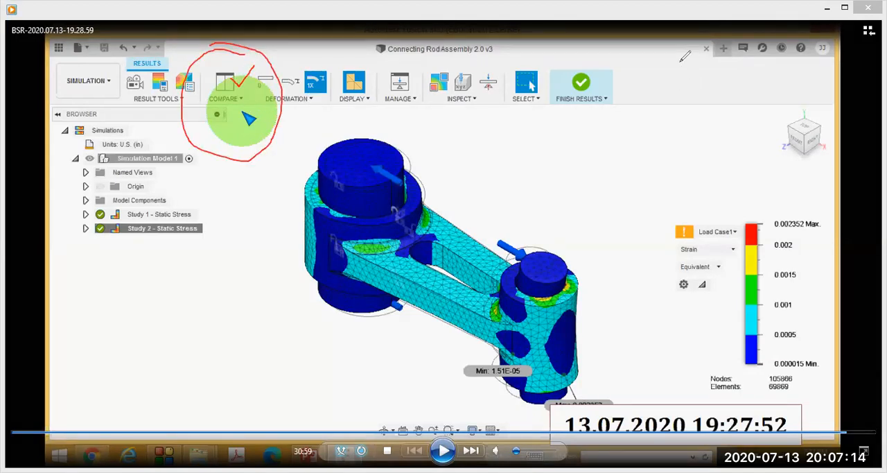
left_click(611, 73)
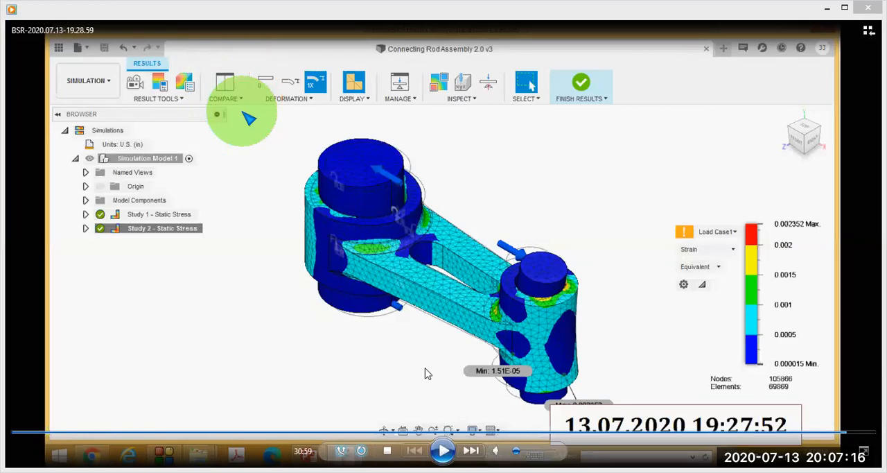
Skip the video ahead to the side-by-side study comparison, pause at 31:21, circle the Synchronize options, clear the marks, and resume playback.
key("space")
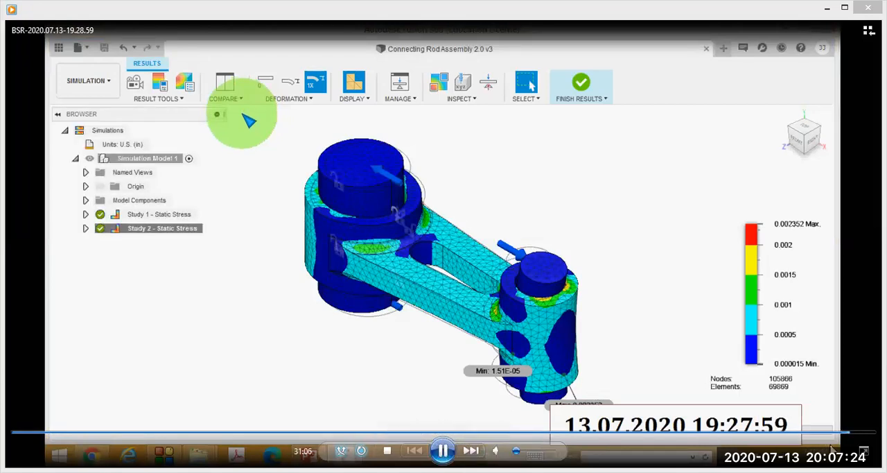
left_click(854, 432)
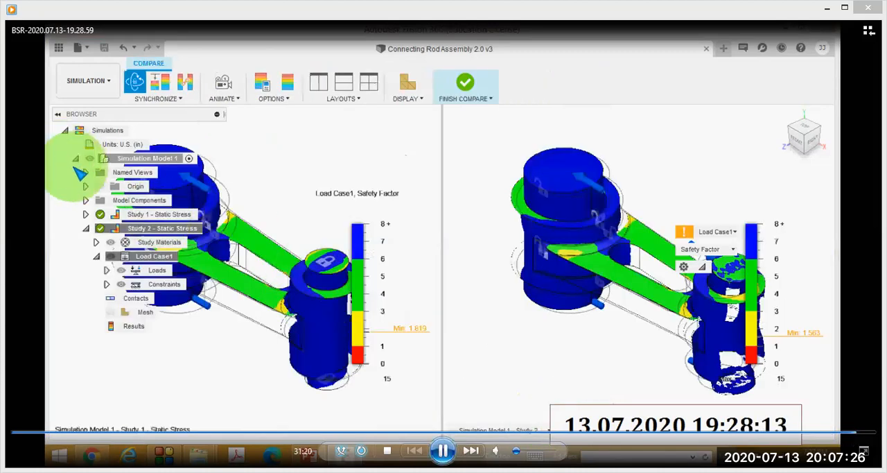
left_click(443, 451)
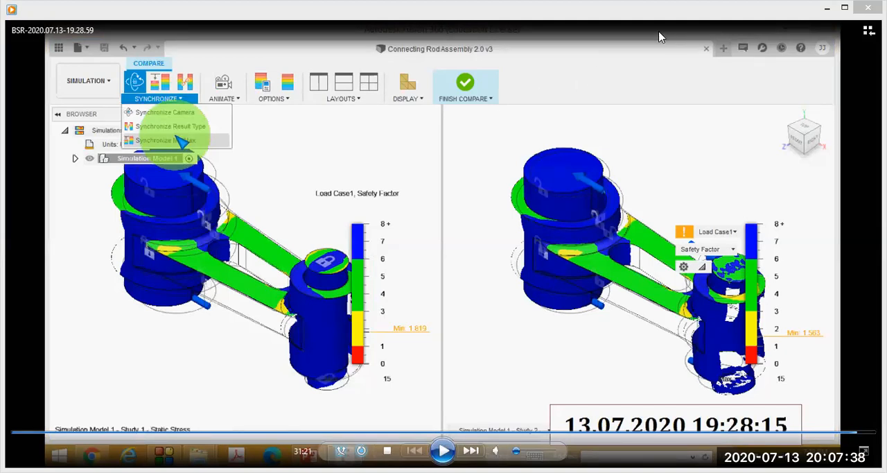
mouse_move(126, 55)
left_mouse_down()
mouse_move(273, 132)
mouse_move(131, 54)
left_mouse_up()
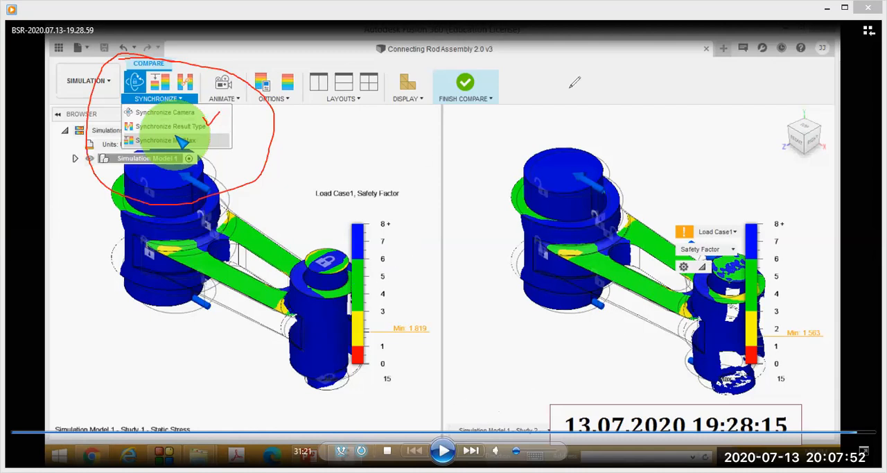
left_click(628, 71)
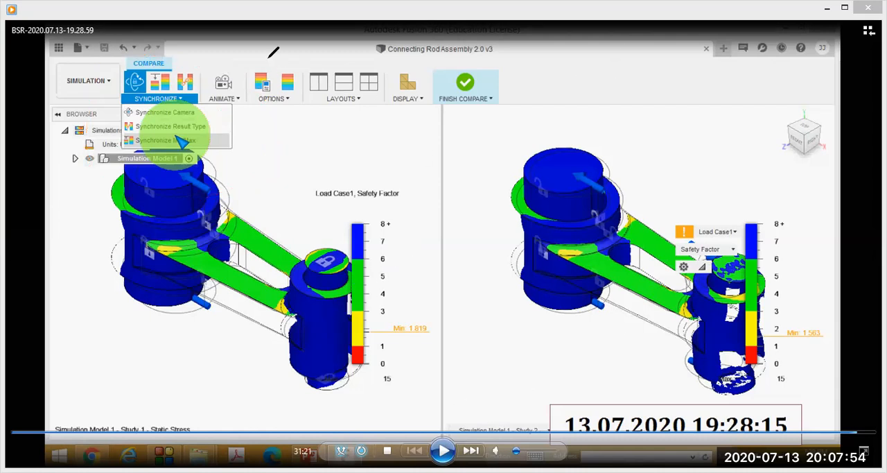
left_click(443, 451)
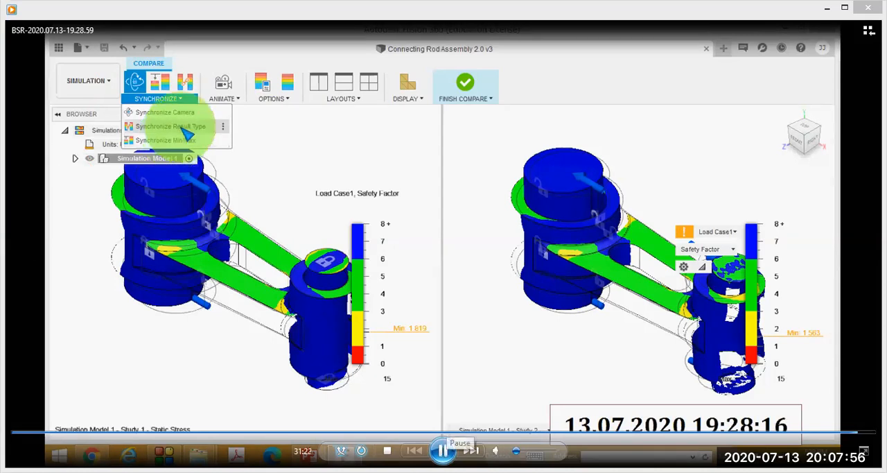